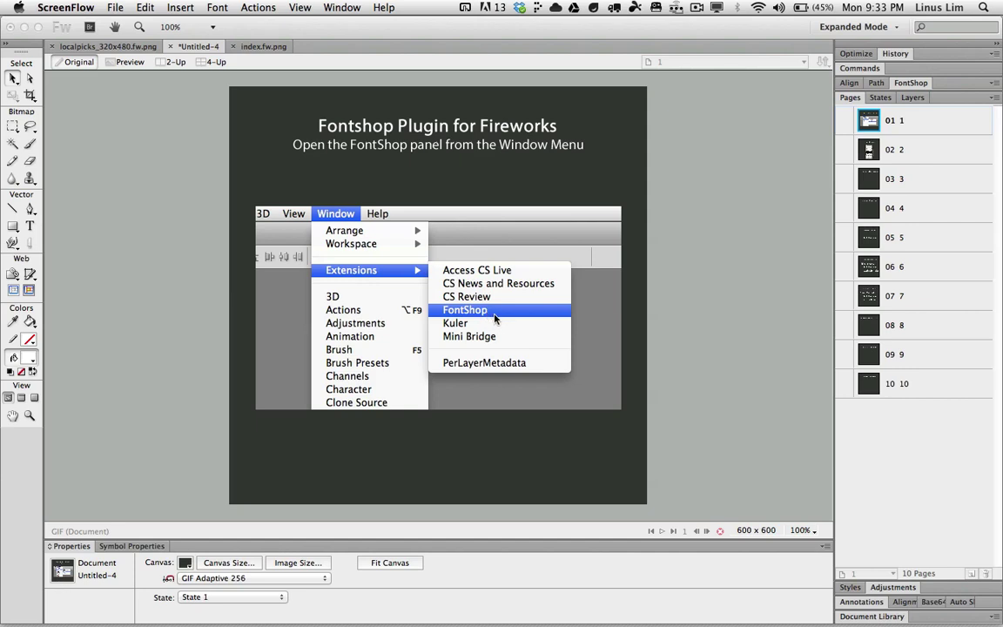
Bring the Fireworks window to the front, showing page 2's Finding Fonts slide.
click(950, 155)
click(950, 155)
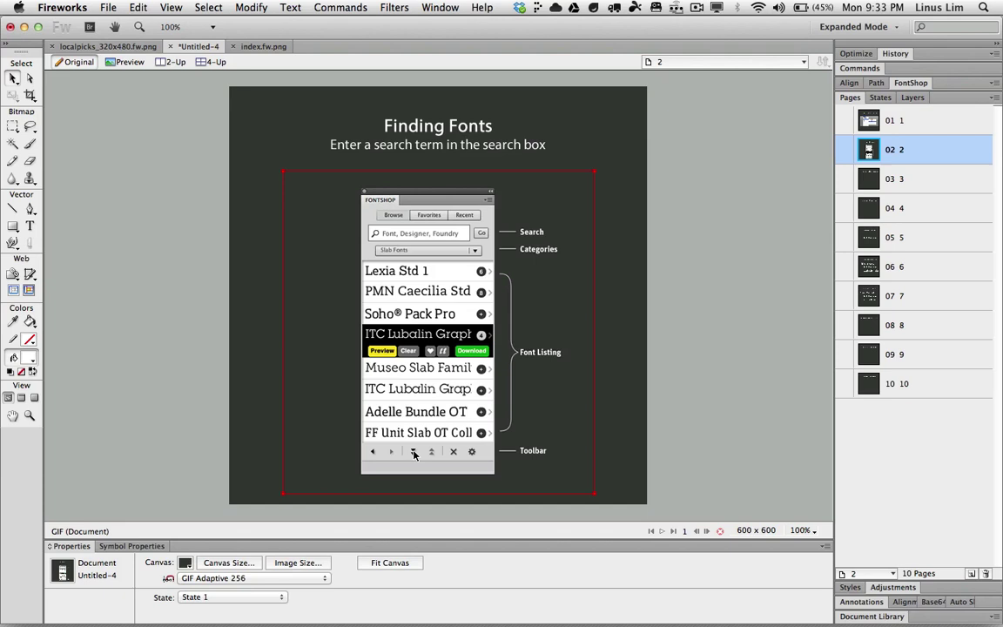
On page 3, float the FontShop panel over the canvas and search for 'gills'.
click(926, 180)
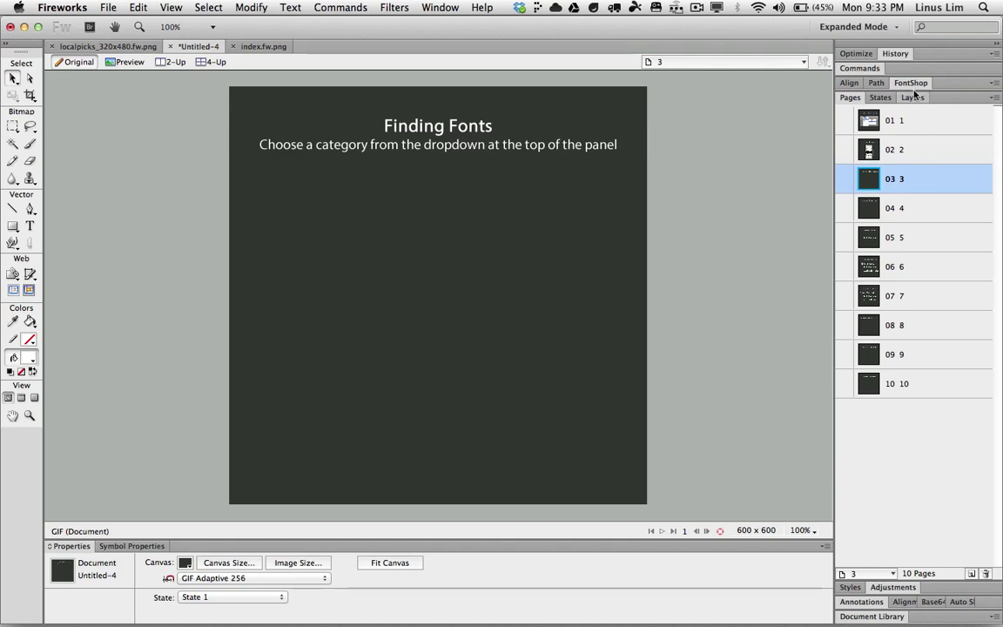
drag(916, 83, 376, 196)
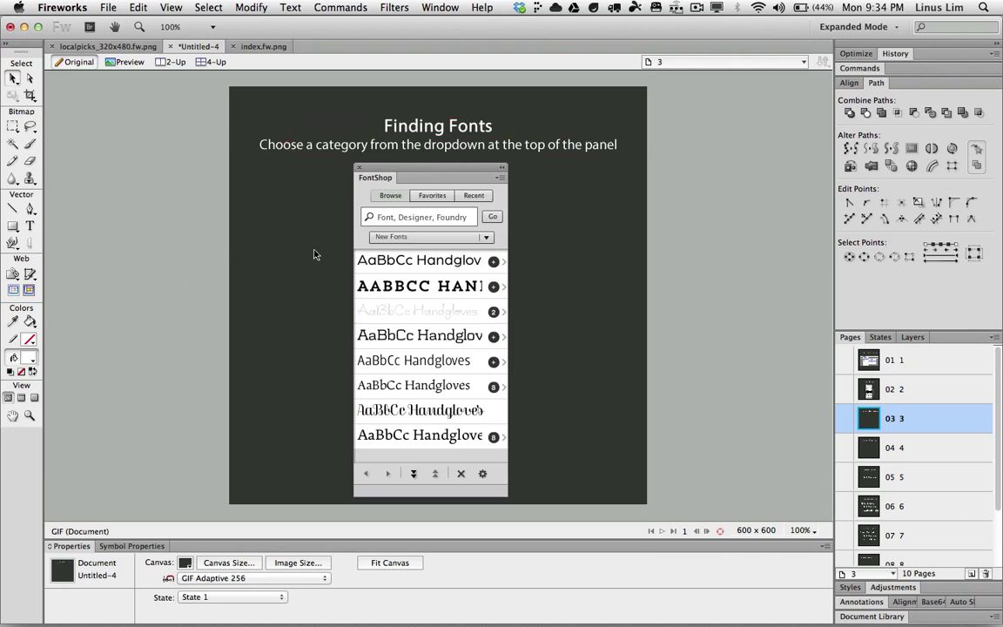
click(409, 260)
click(431, 219)
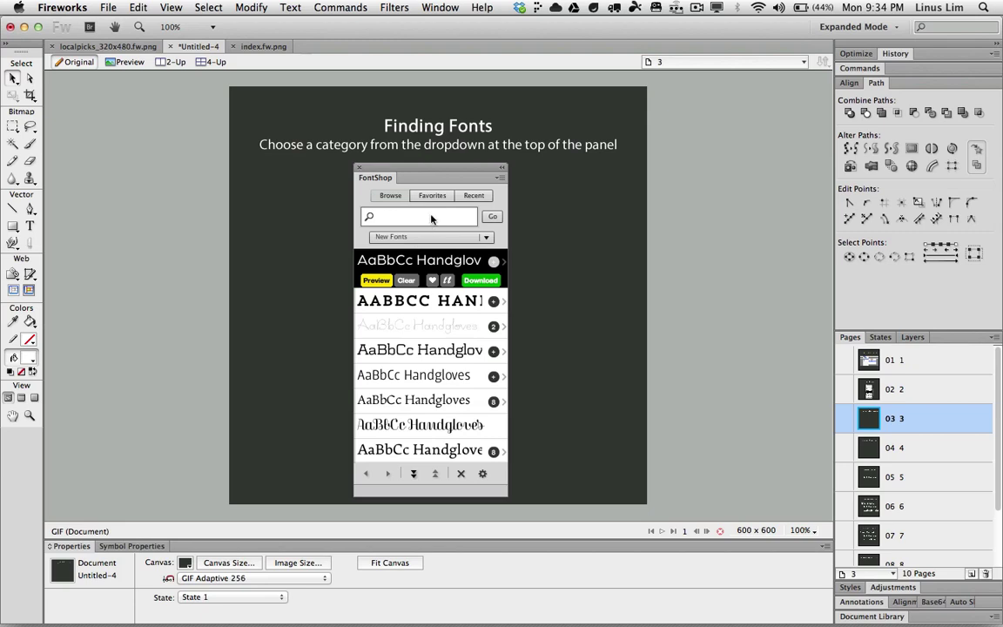
text(gills)
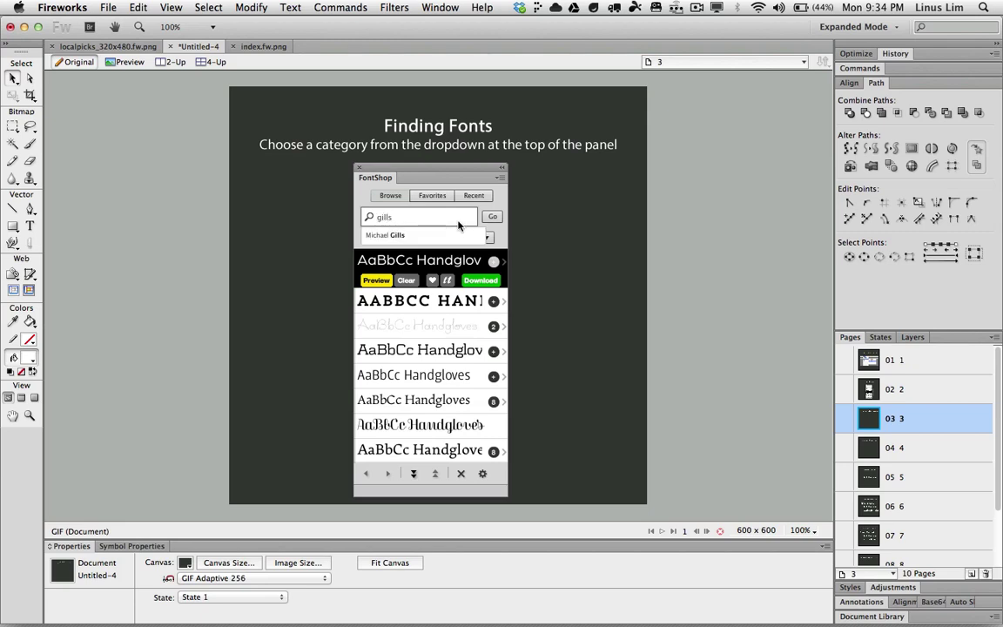
click(497, 220)
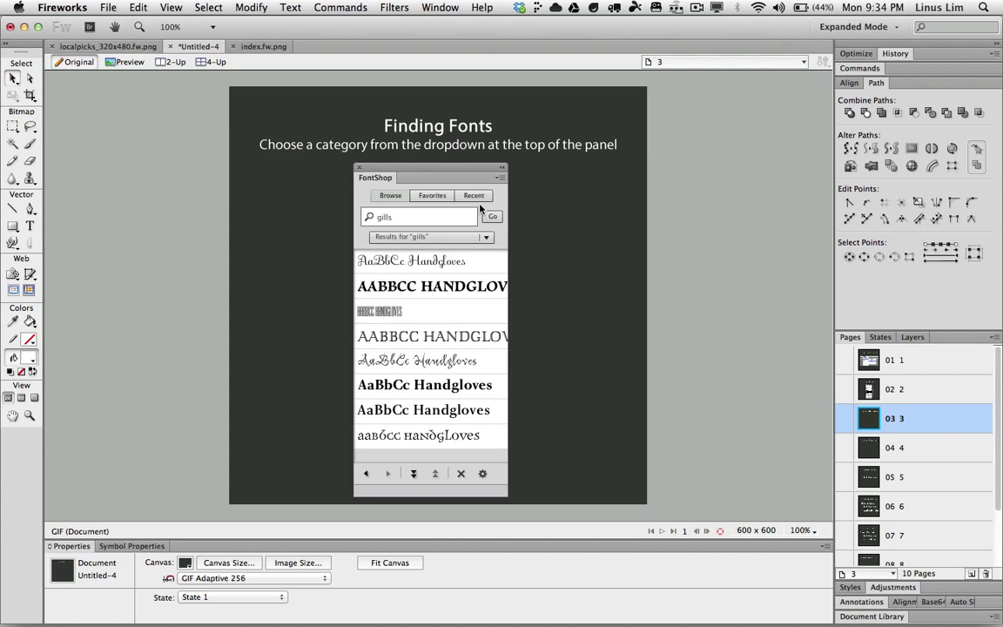
Select the 'gills' search text and expand the first font in the results.
click(413, 223)
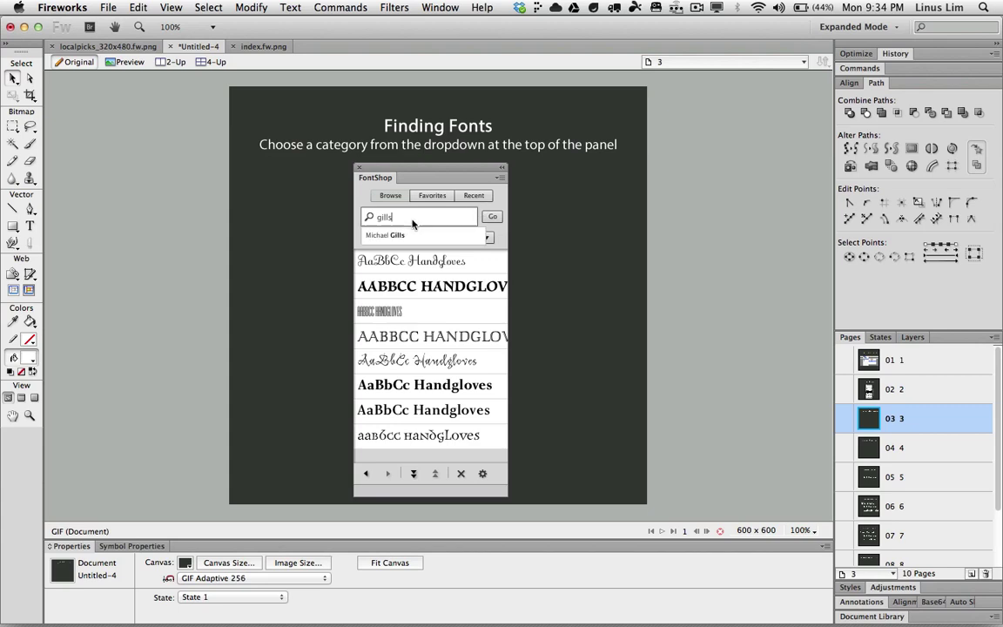
drag(413, 223, 353, 197)
click(375, 262)
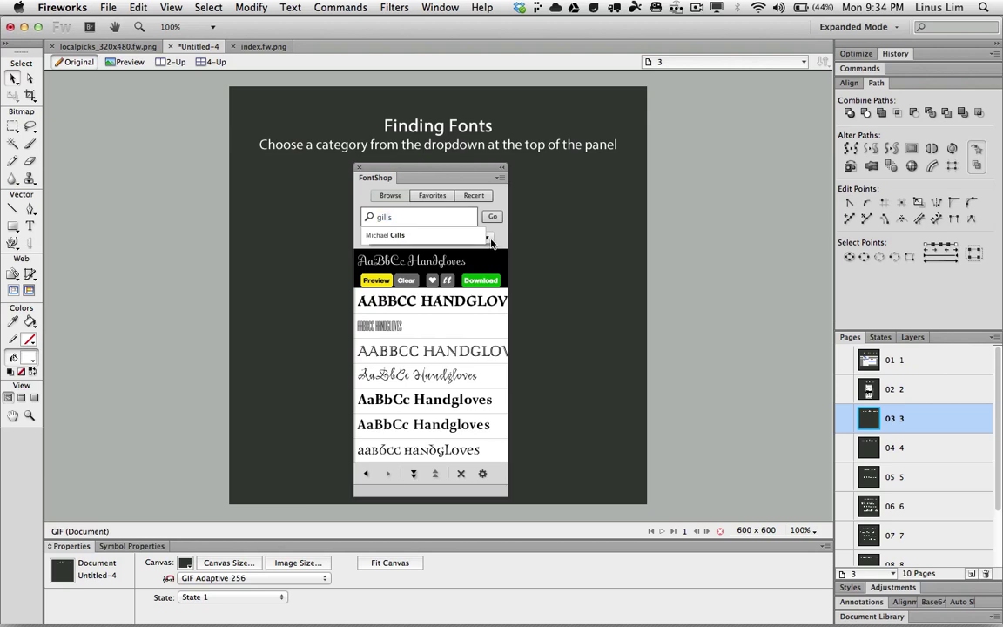
Choose Popular from the FontShop category dropdown.
click(489, 239)
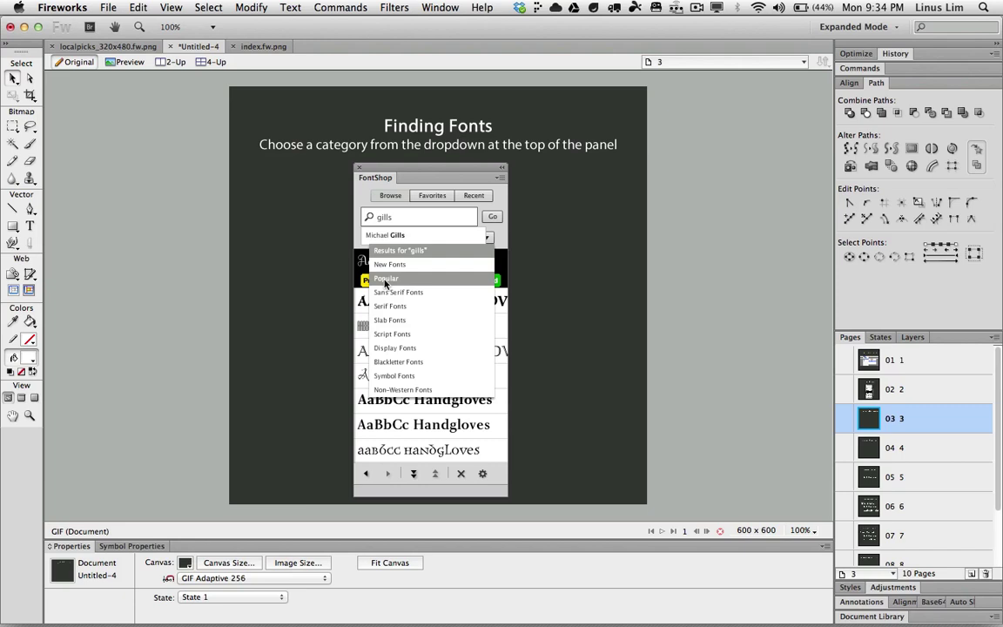
click(385, 278)
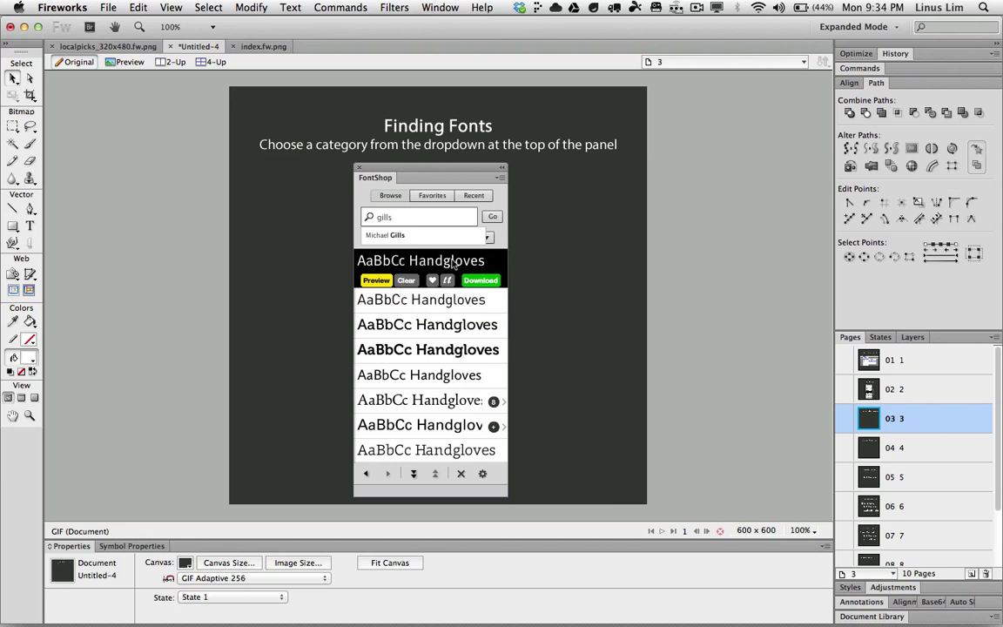
Go to page 4 and load the next page of FontShop results.
click(928, 445)
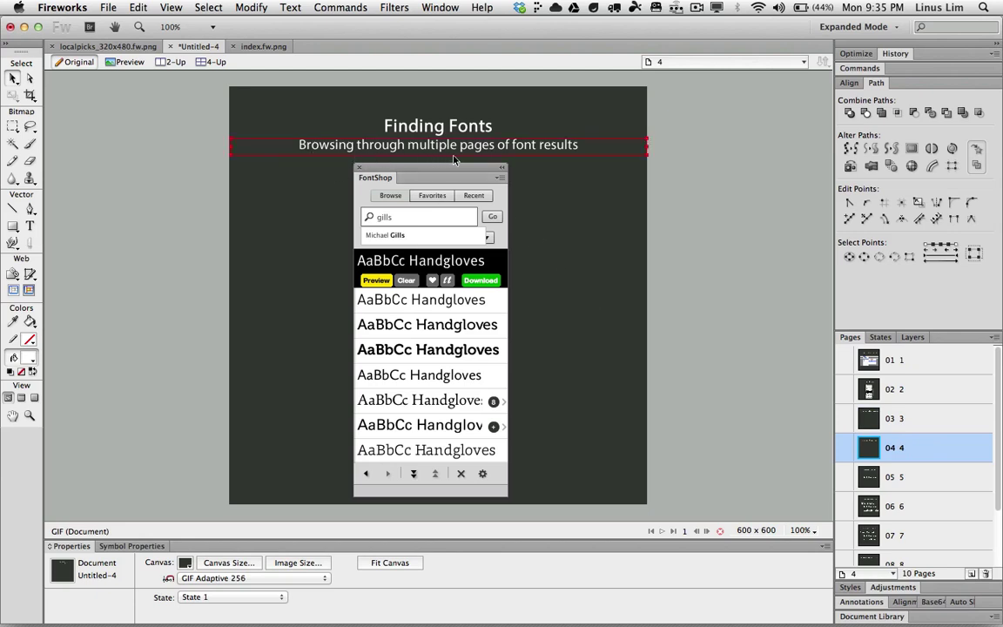
click(414, 474)
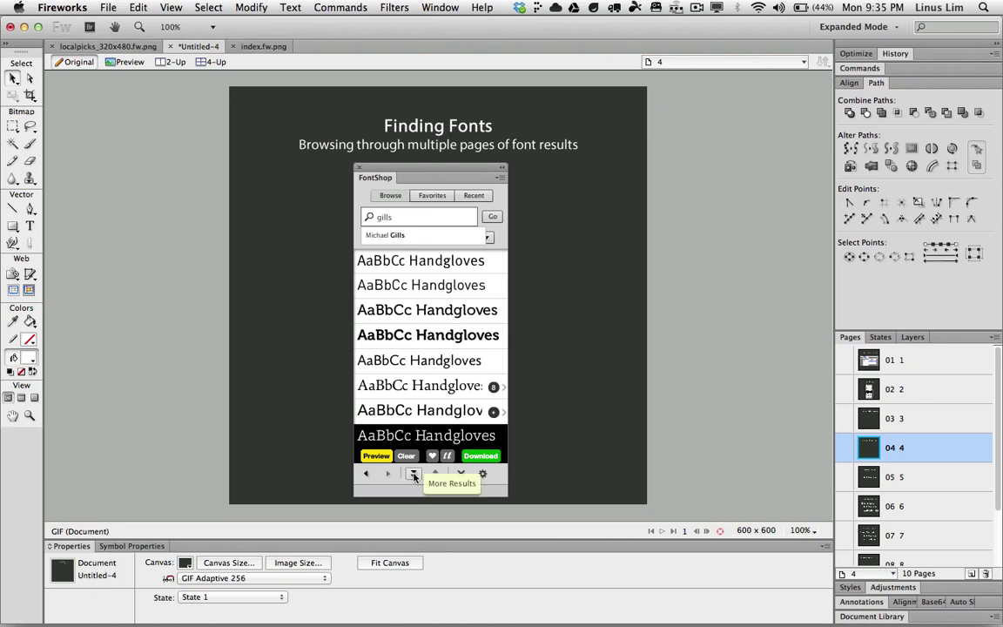
click(414, 475)
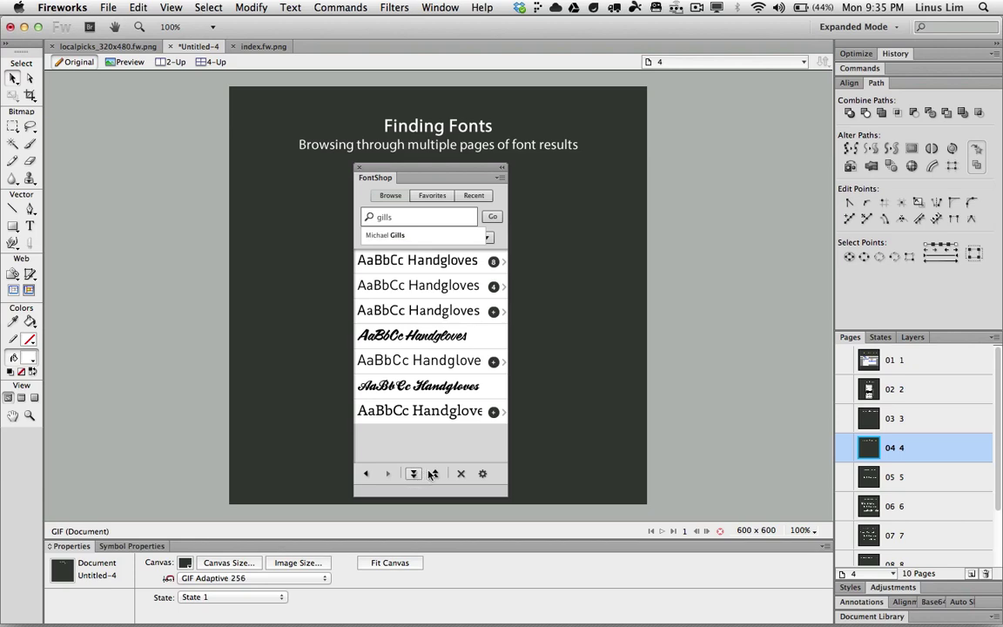
View all 8 fonts of the first product, then return to the previous results page.
click(422, 261)
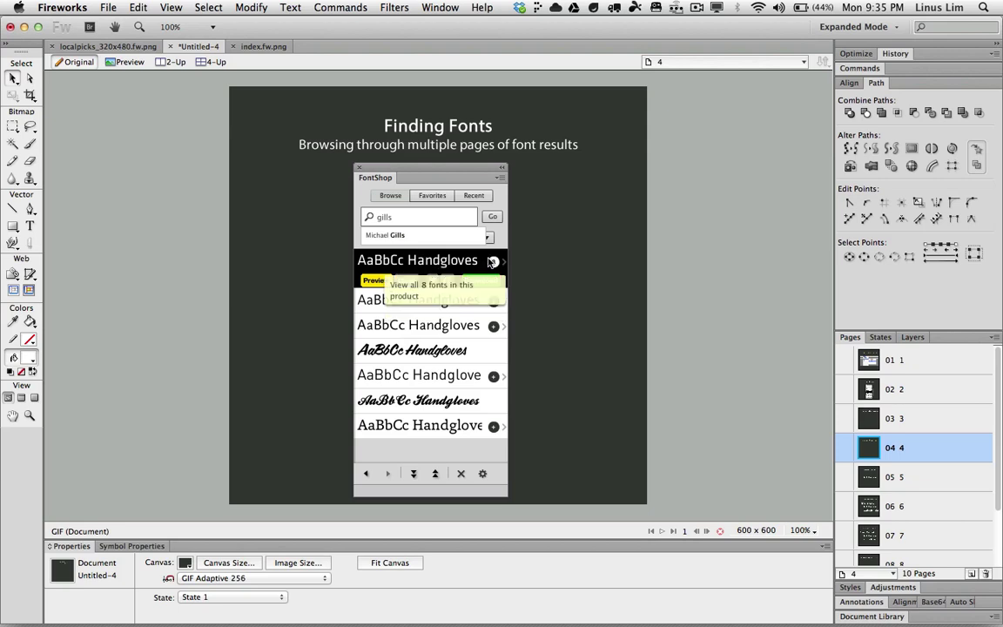
click(494, 262)
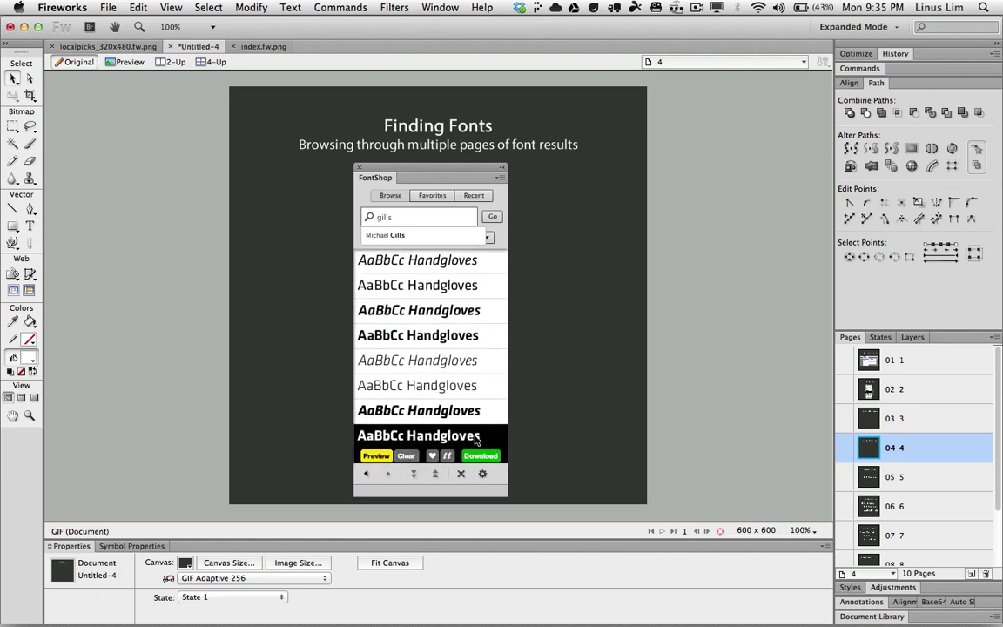
click(366, 474)
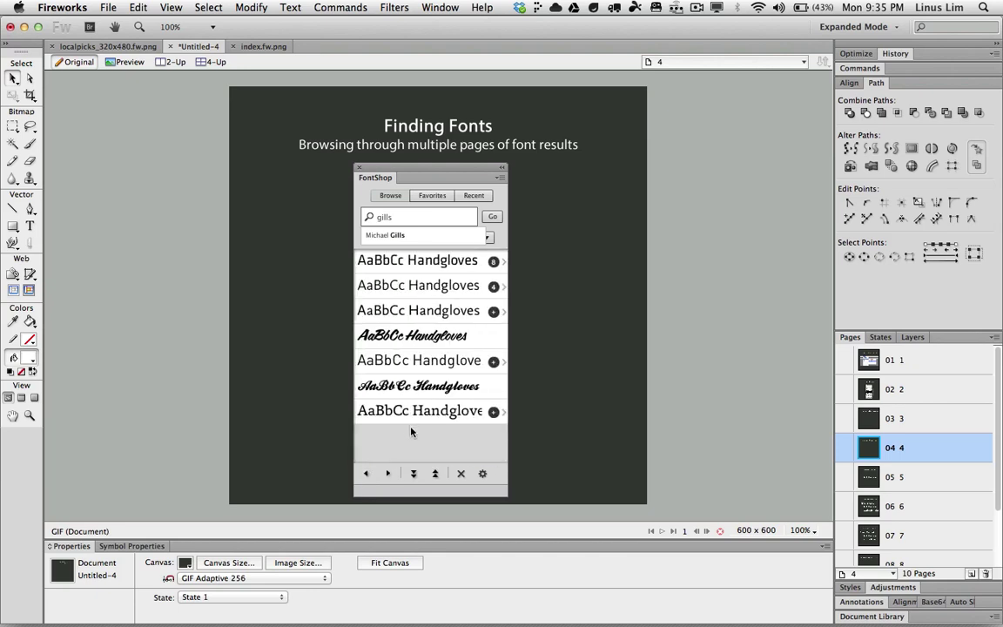
On page 5, move FontShop right off the Adobe Fireworks text and expand the font rows.
click(905, 484)
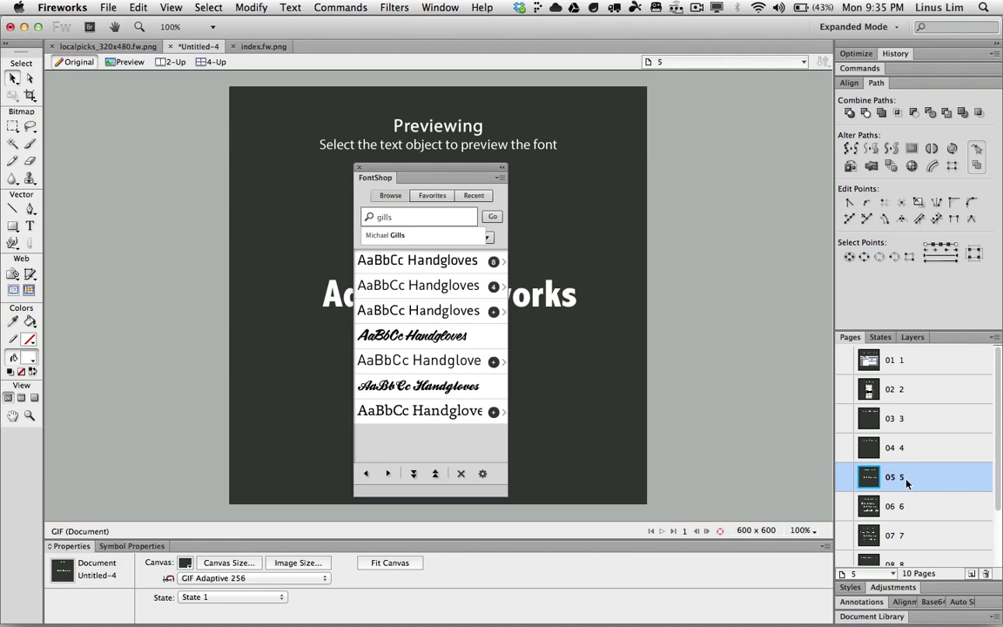
drag(372, 182, 634, 178)
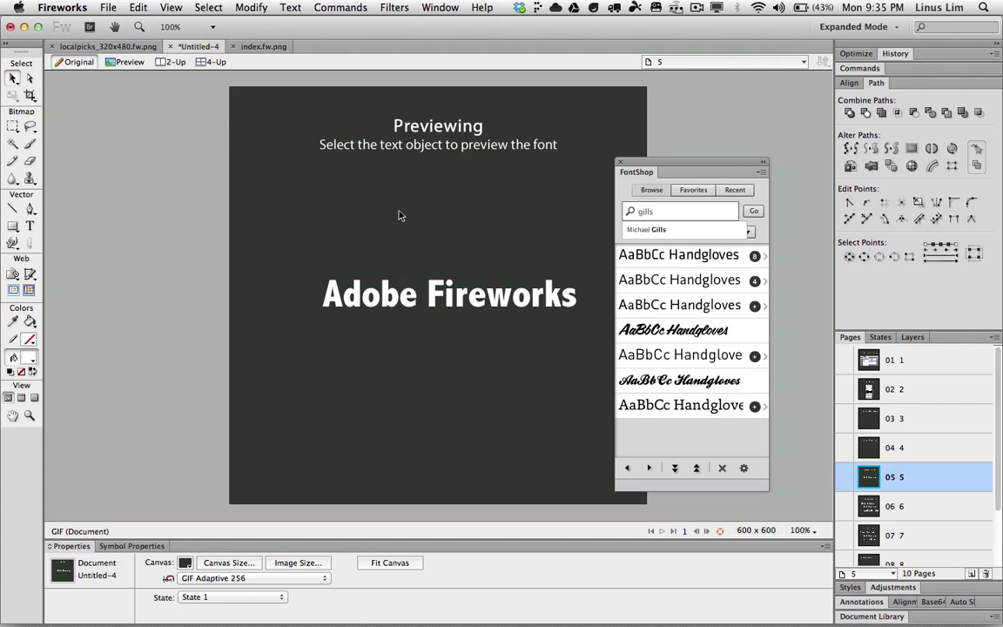
click(679, 254)
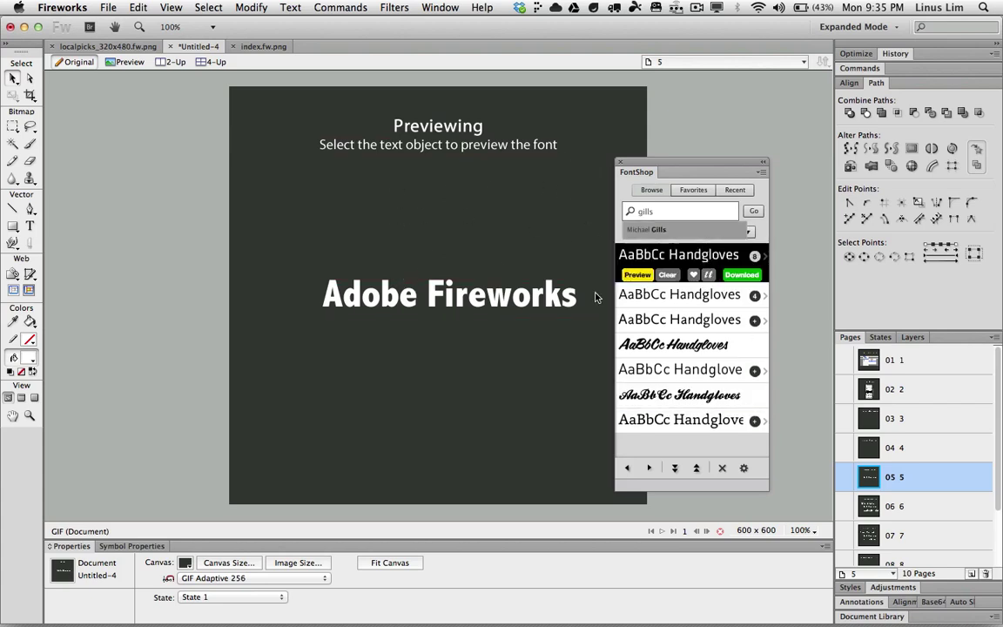
click(679, 319)
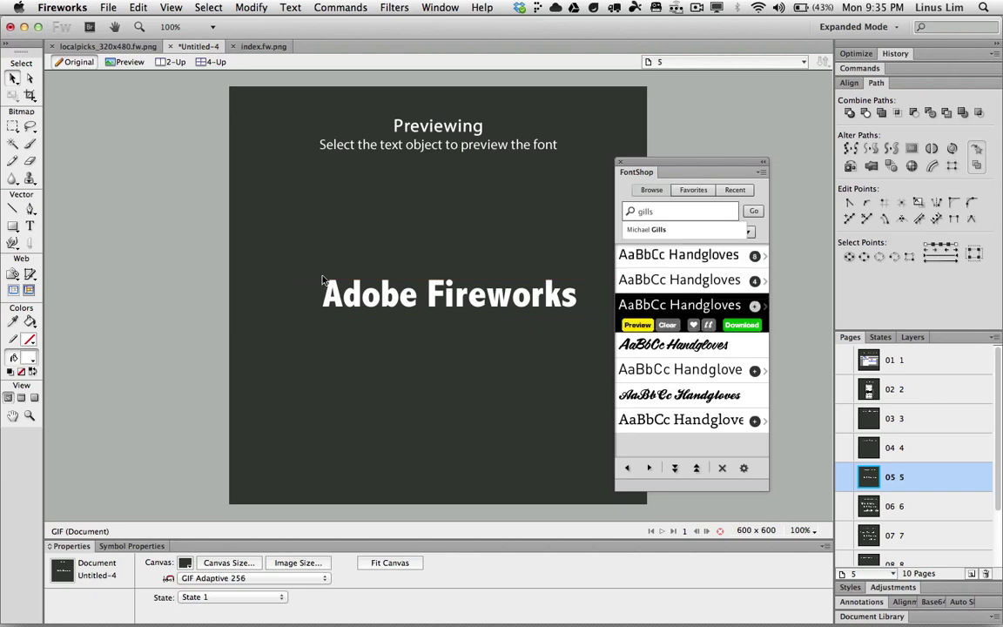
Select the Adobe Fireworks text object and load more font results.
click(478, 298)
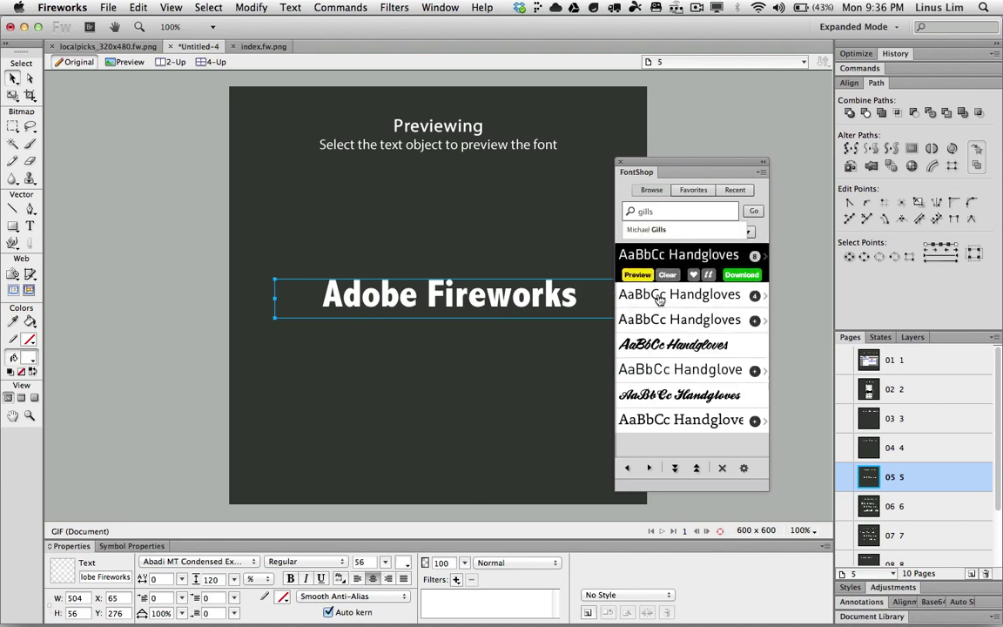
click(674, 467)
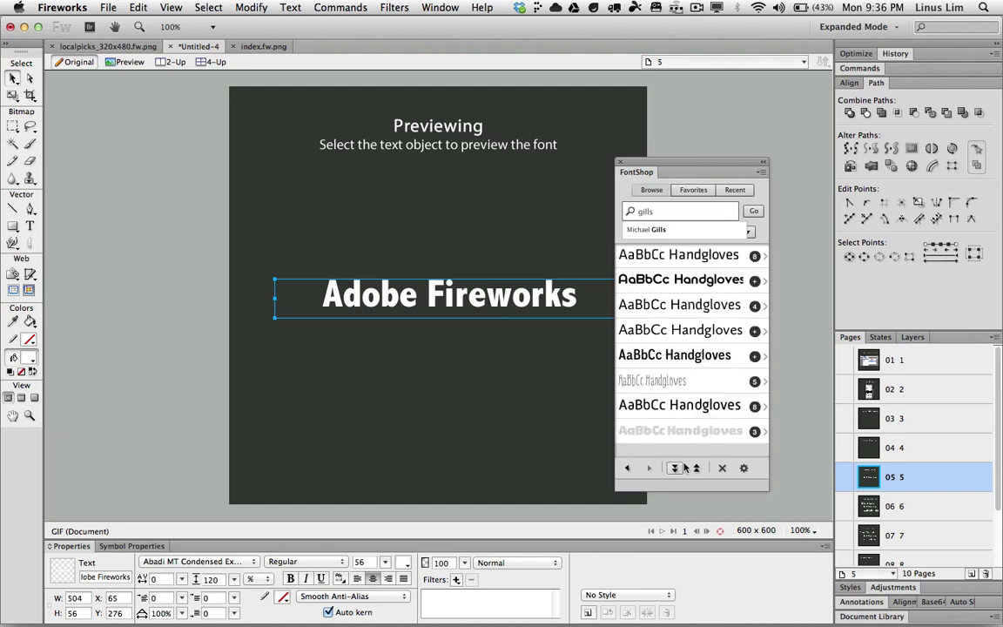
mouse_move(690, 268)
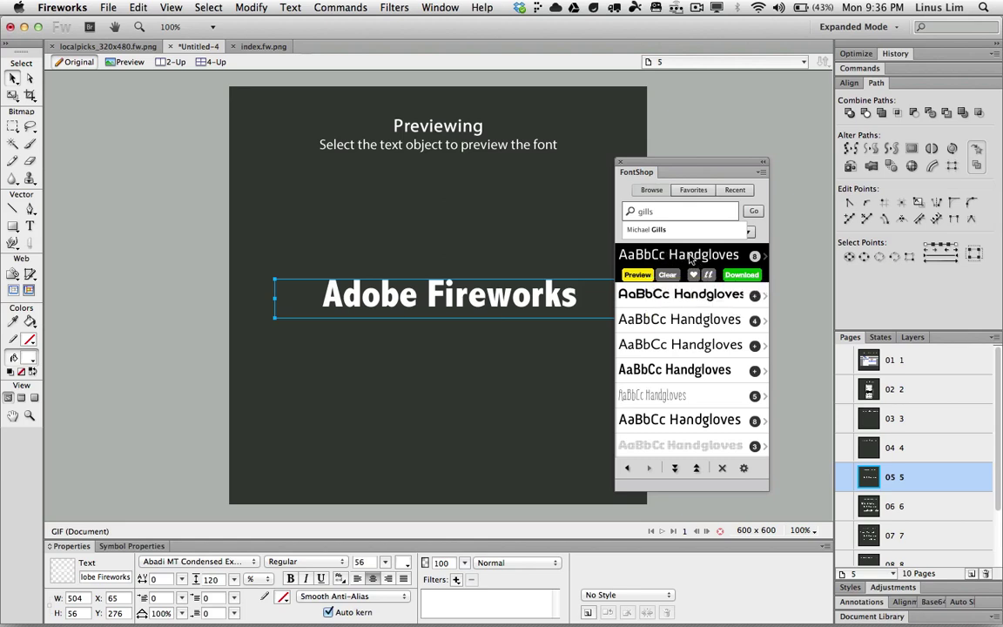
Preview the first listed font on the text, targeting the Active Layer.
click(638, 275)
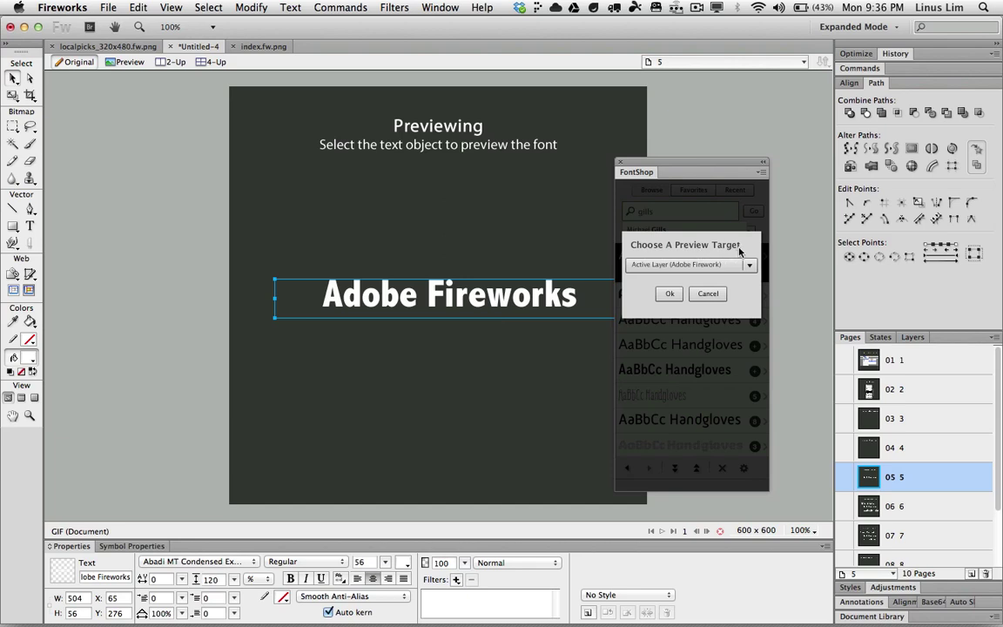
click(663, 269)
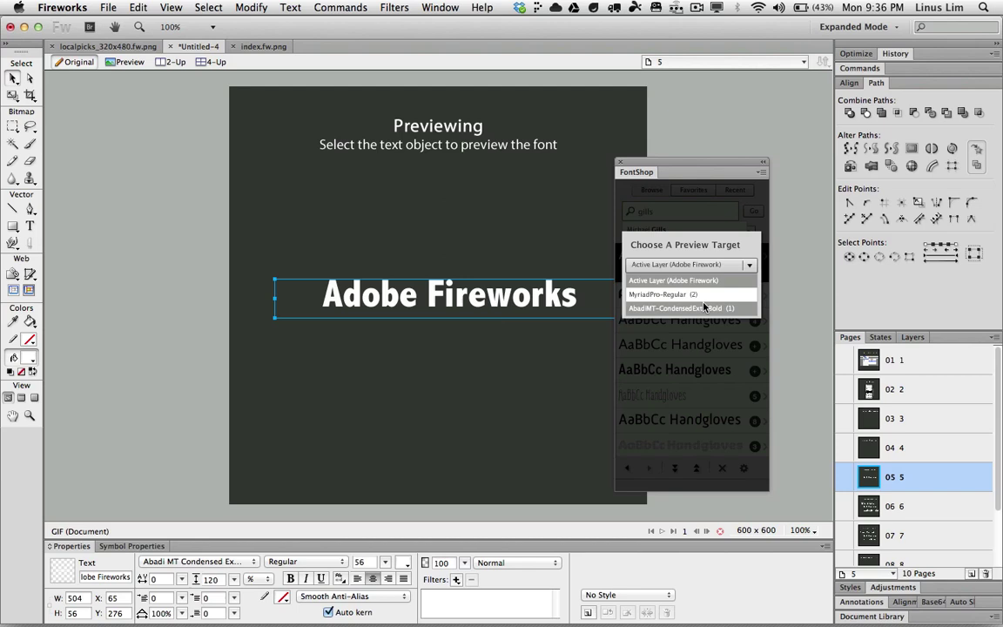
click(697, 280)
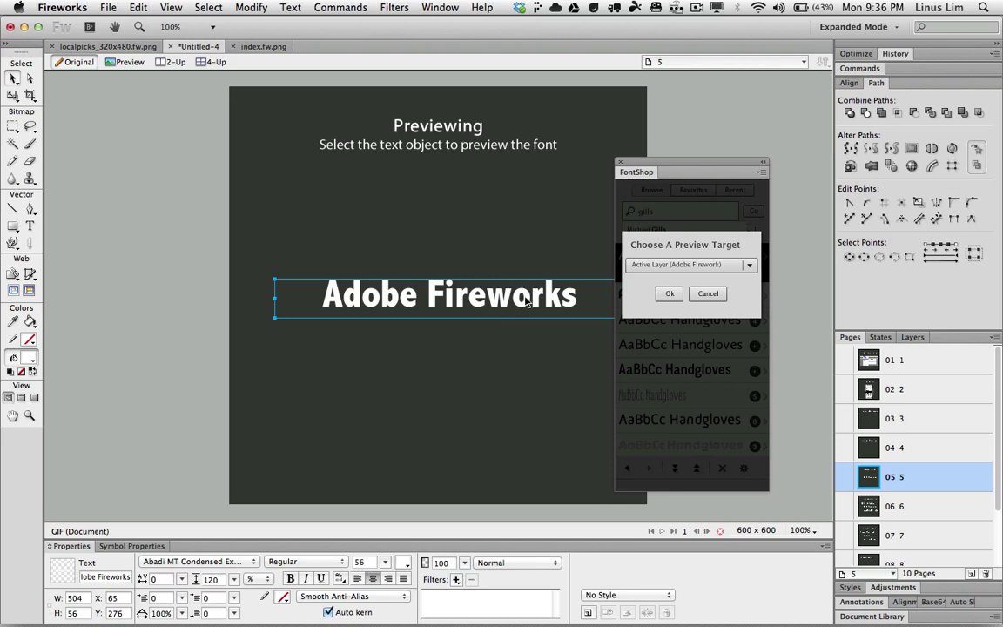
click(670, 295)
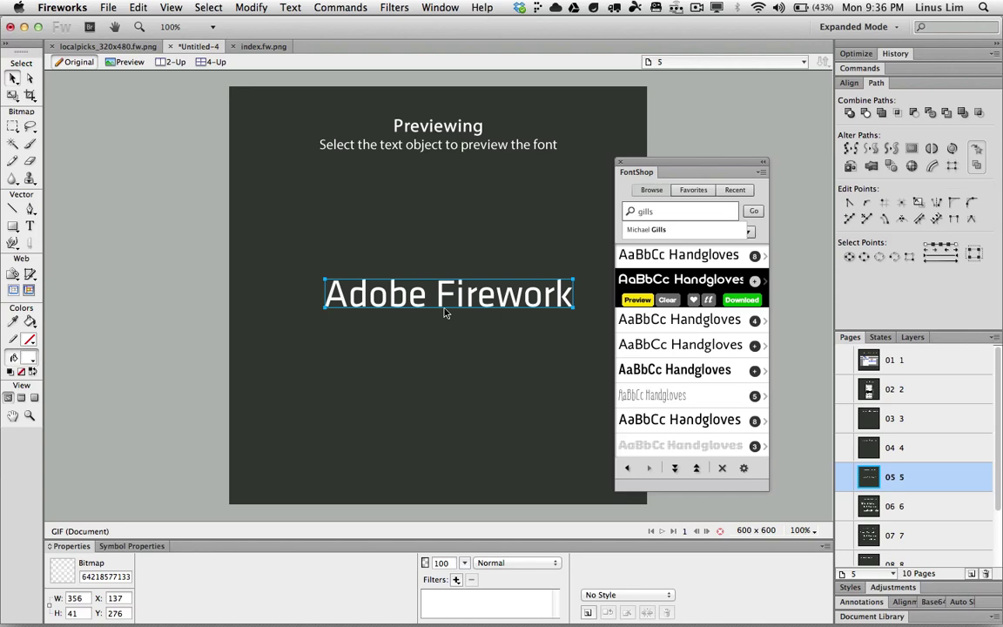
Step down through the font list to the last font, then go to page 6.
key(Down)
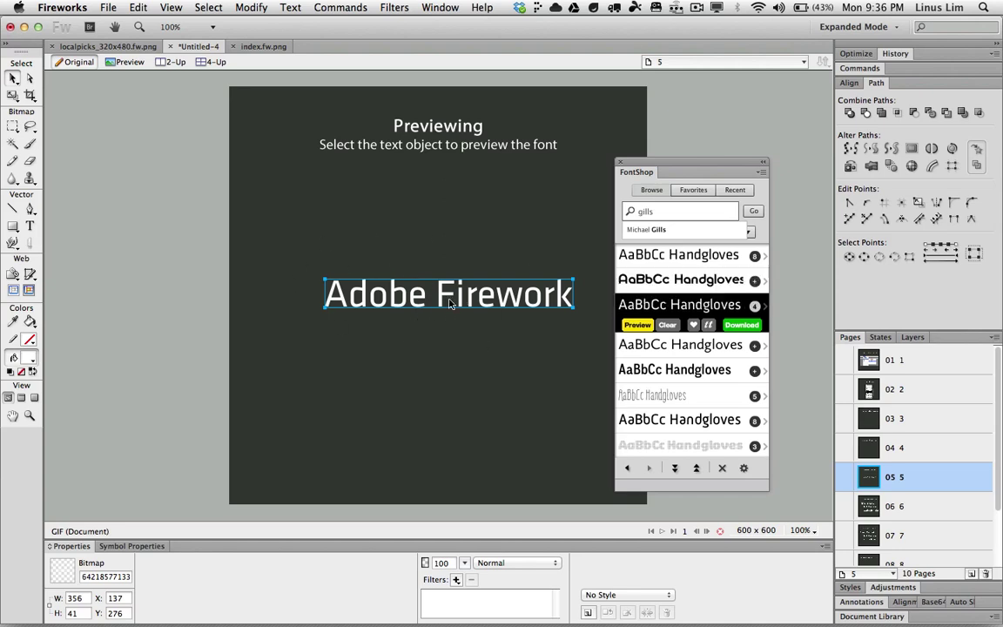
key(Down)
key(Down)
key(Down)
key(Down)
key(Down)
click(908, 515)
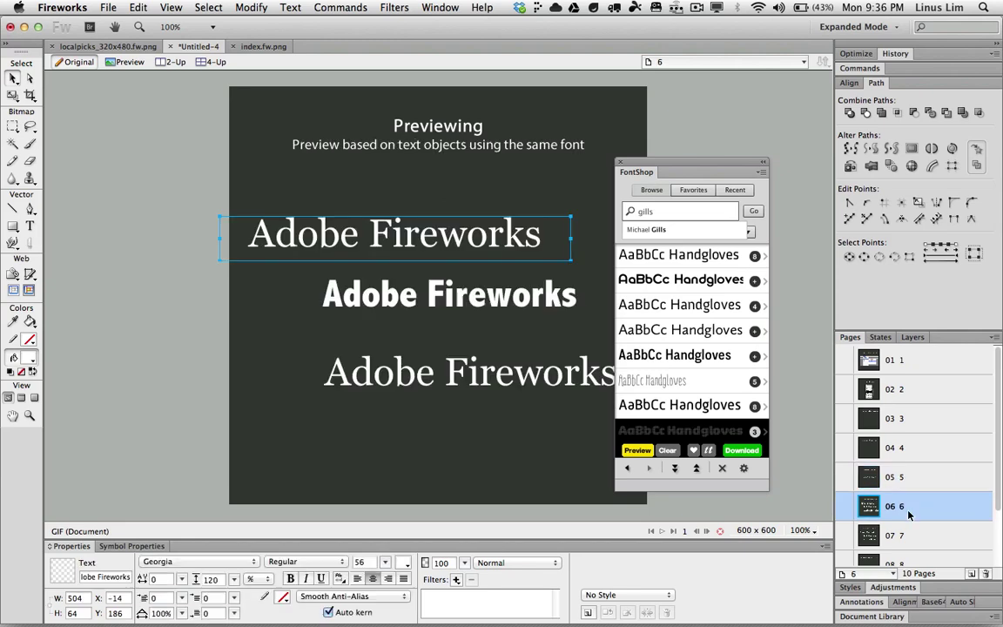
Select and deselect the Adobe Fireworks texts, then preview the thin condensed font to reach Choose A Preview Target.
click(476, 442)
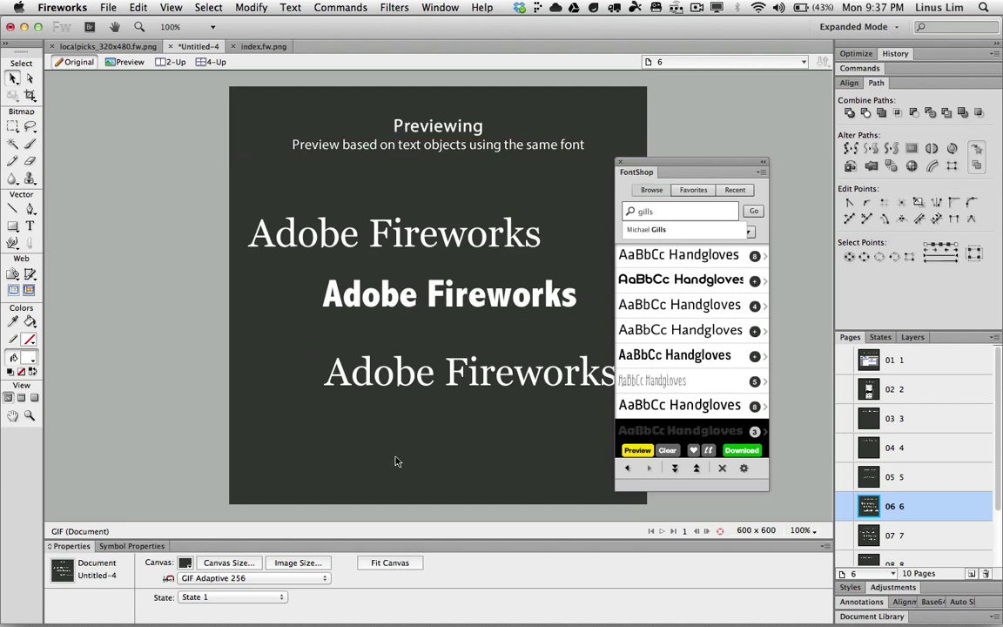
click(369, 213)
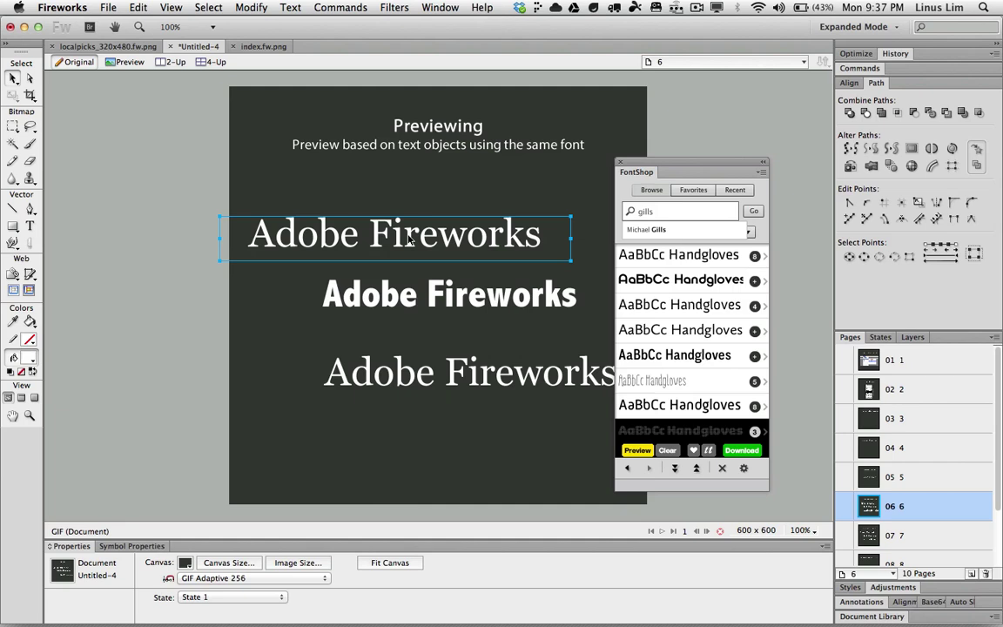
click(452, 381)
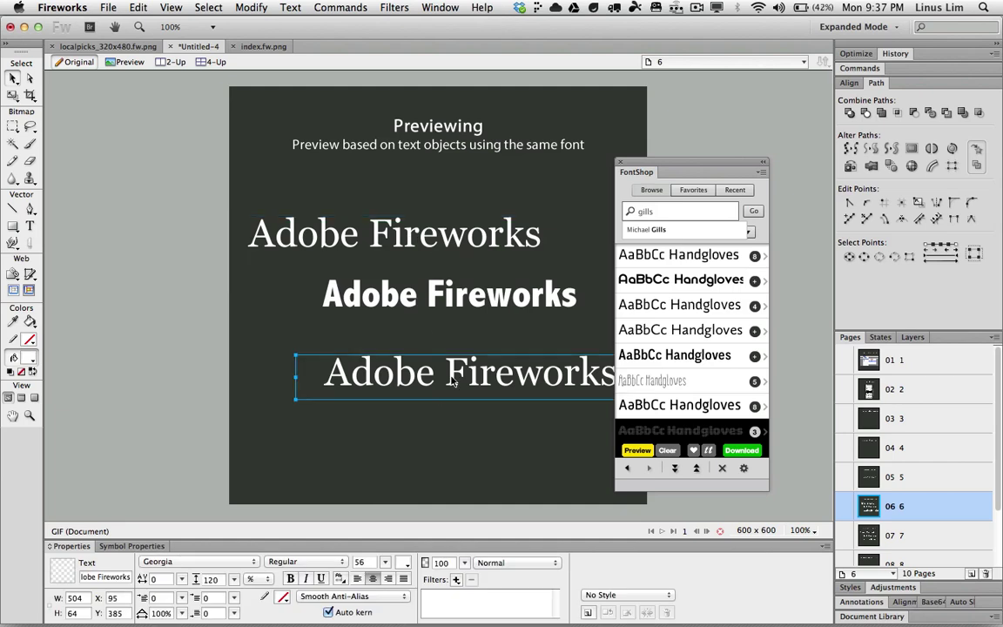
click(407, 219)
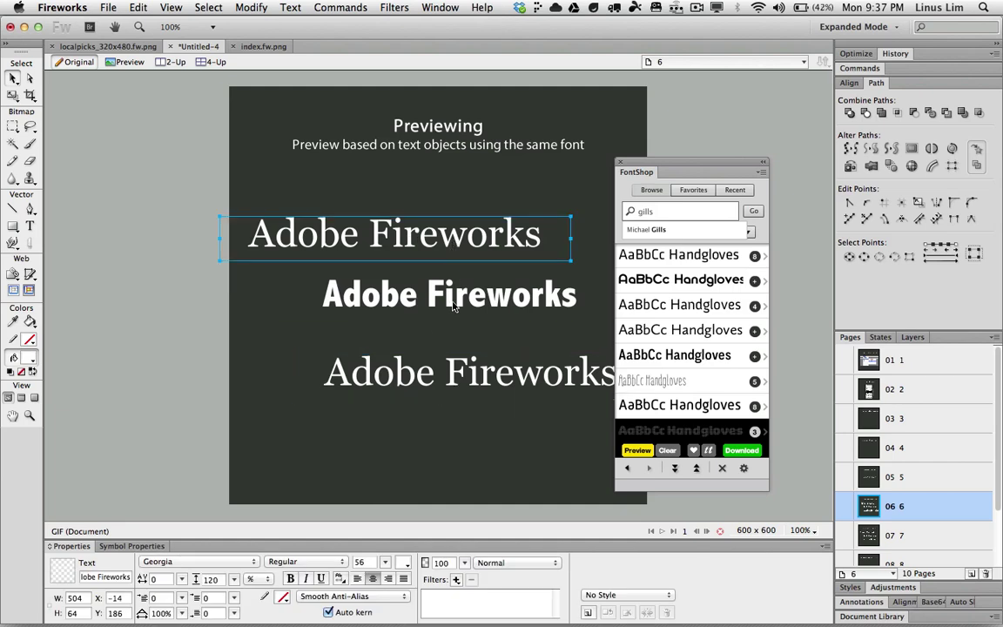
click(497, 426)
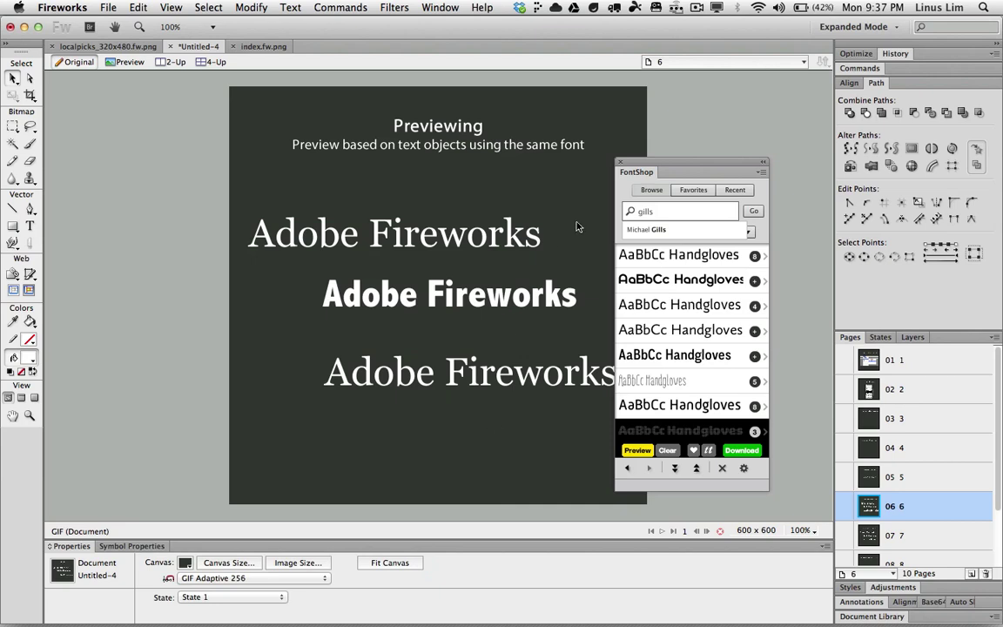
mouse_move(661, 383)
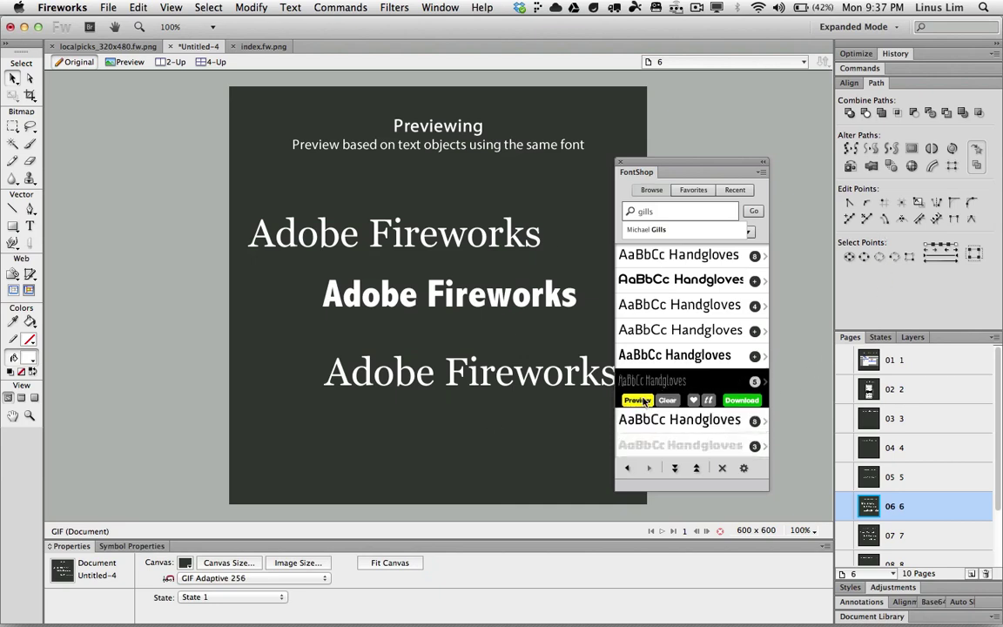
click(638, 400)
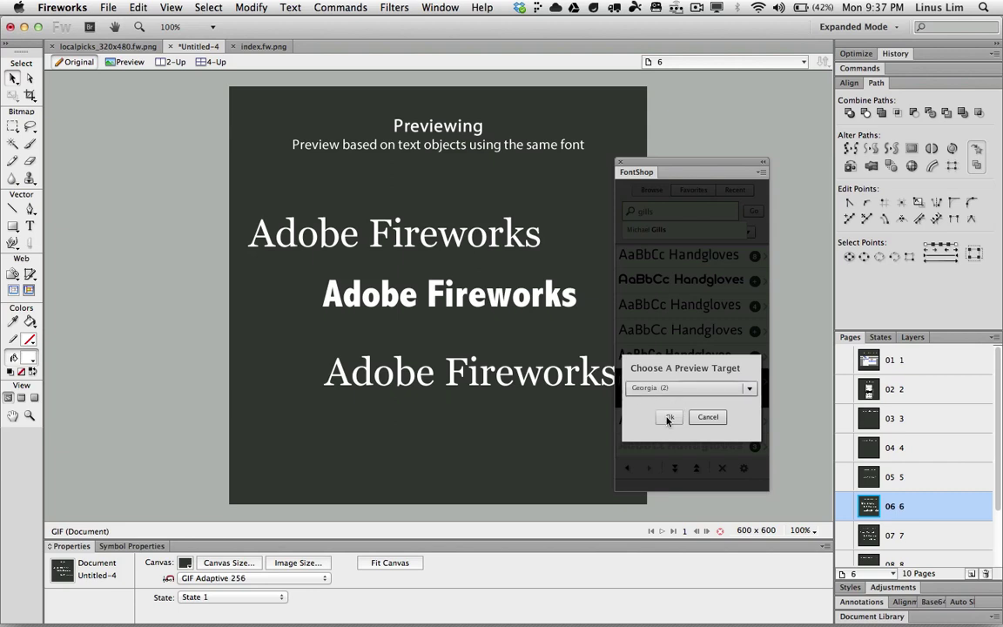
Confirm the preview on Georgia (2) and go to page 7, Clearing Previews.
click(669, 416)
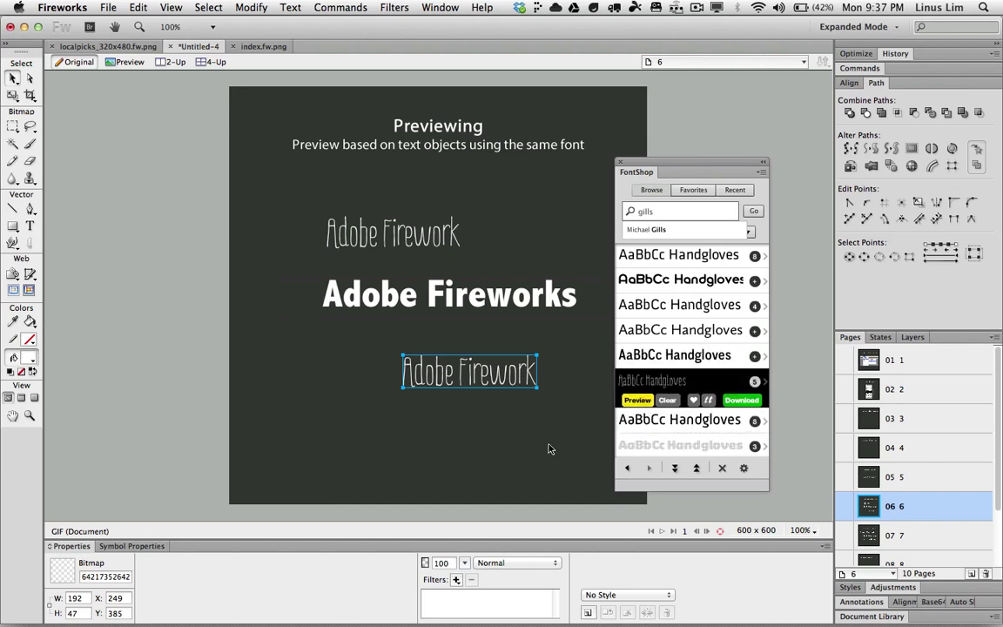
click(898, 539)
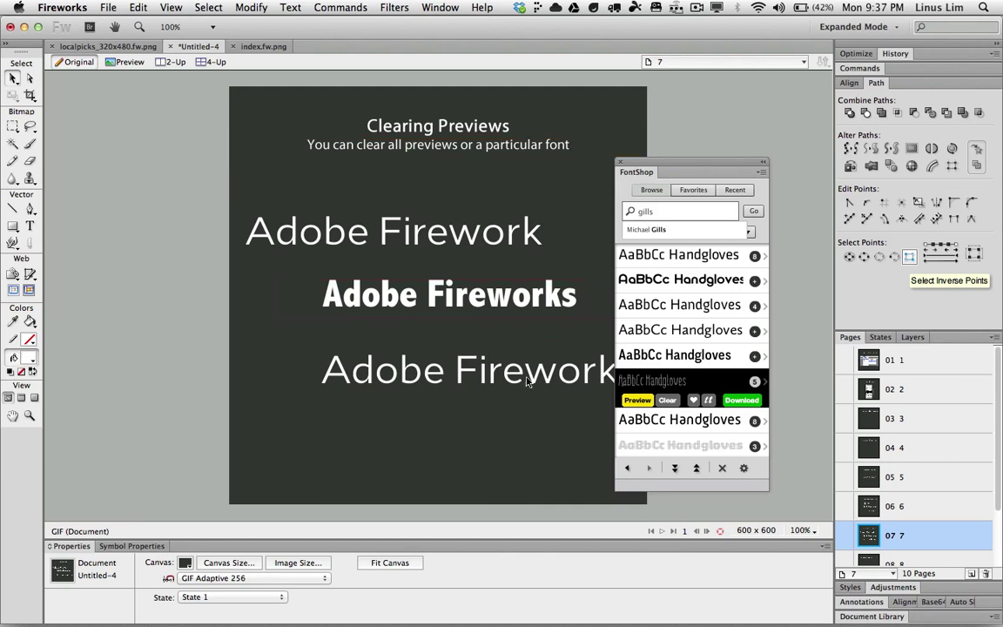
Clear all font previews so the text reverts to Georgia.
click(679, 304)
click(679, 445)
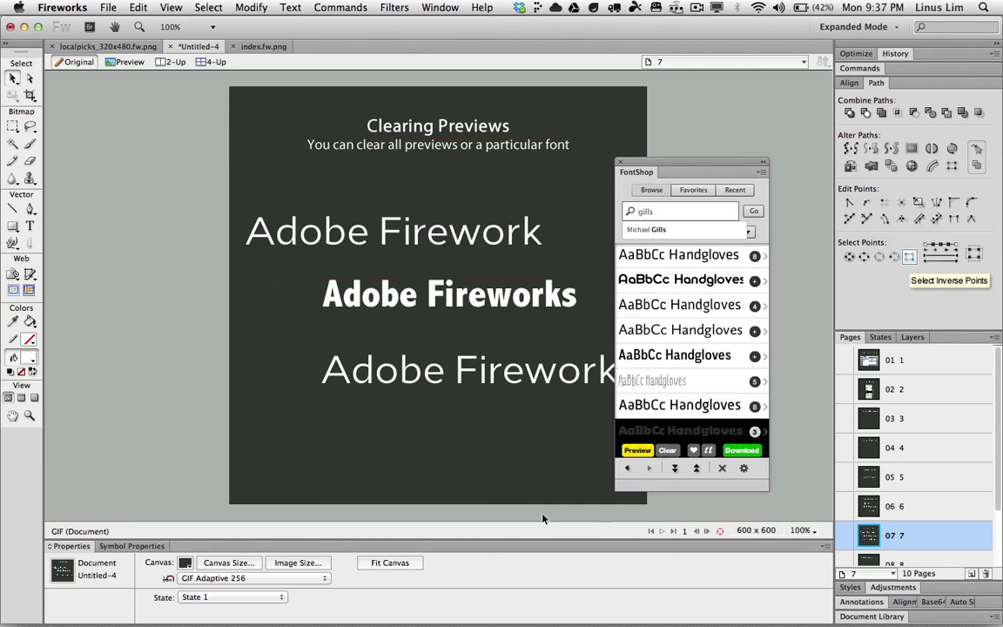
click(723, 469)
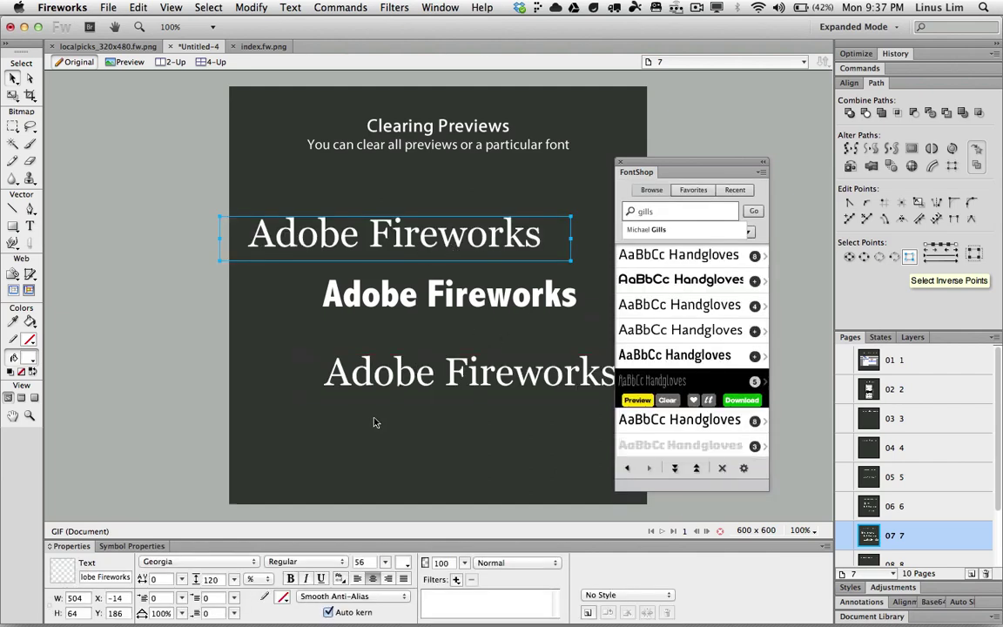
Select the lower Adobe Fireworks text, then go to page 8, Previewing History.
click(491, 378)
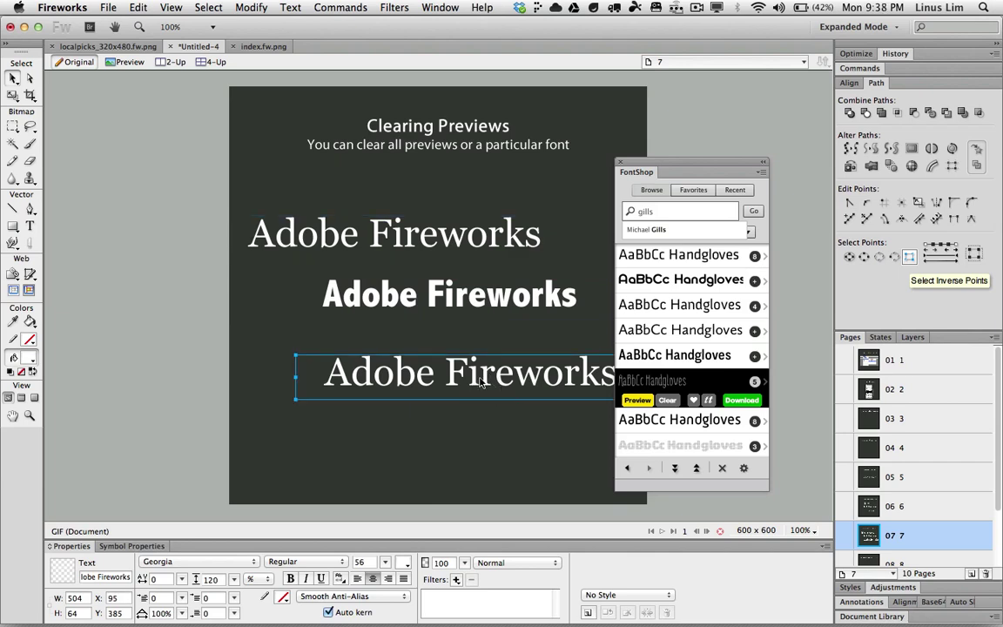
scroll(930, 514, down, 3)
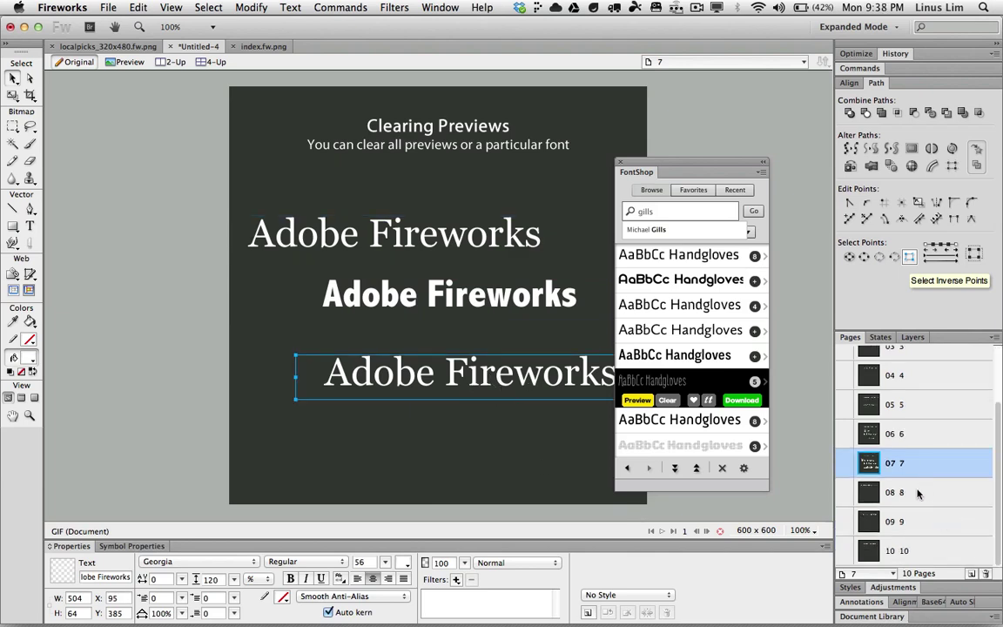
click(916, 491)
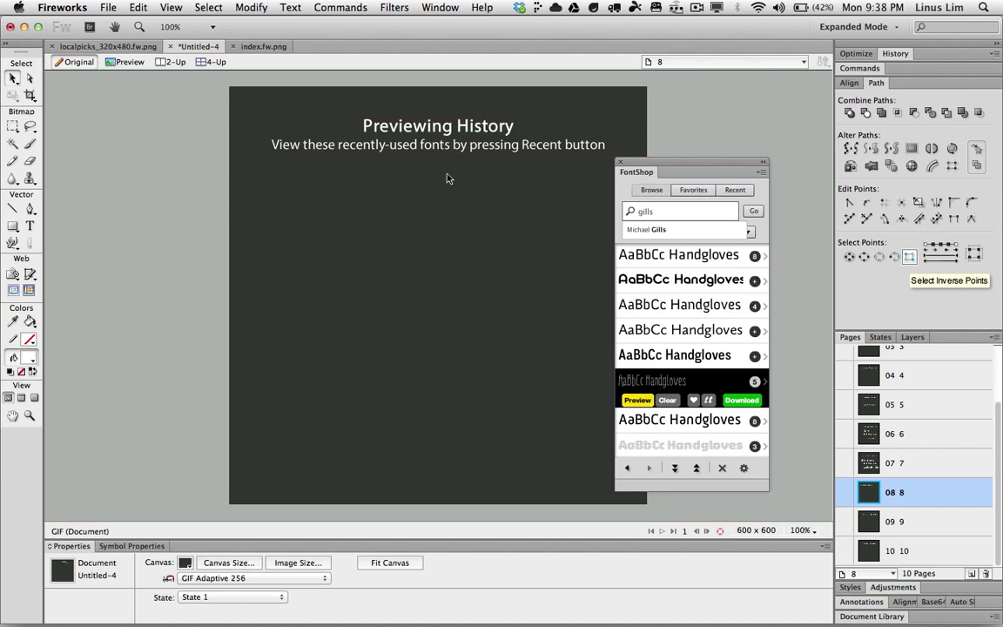
Show FontShop's Recent list of used fonts, then go to page 9, Favourites.
click(735, 191)
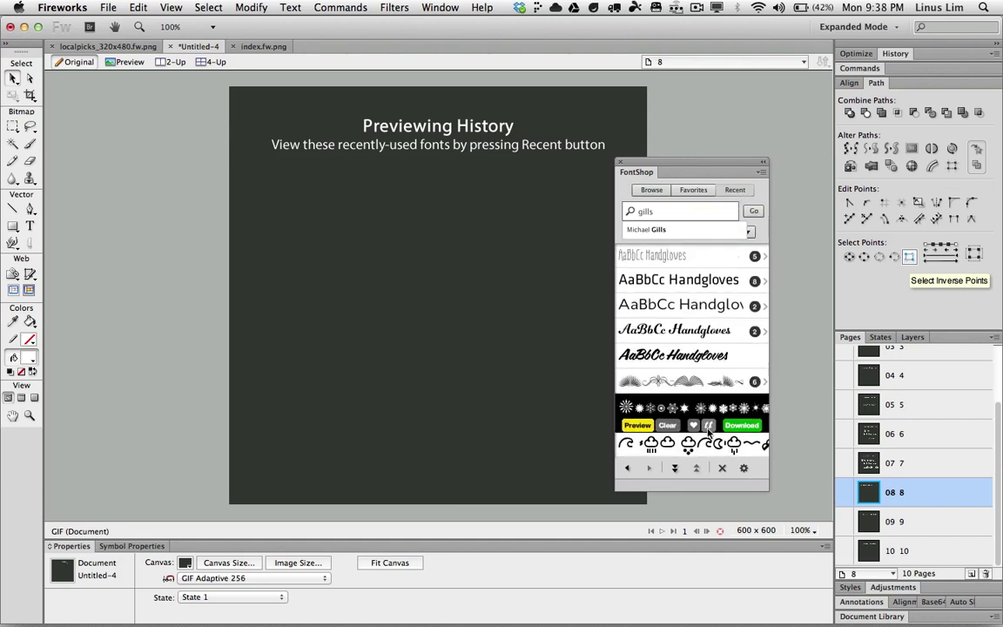
mouse_move(711, 253)
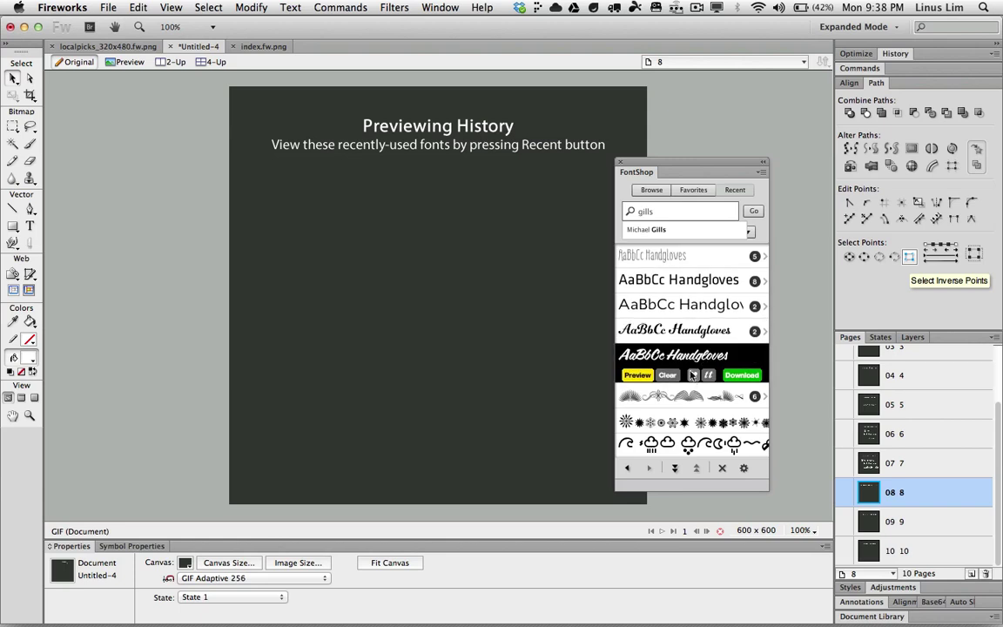
mouse_move(691, 463)
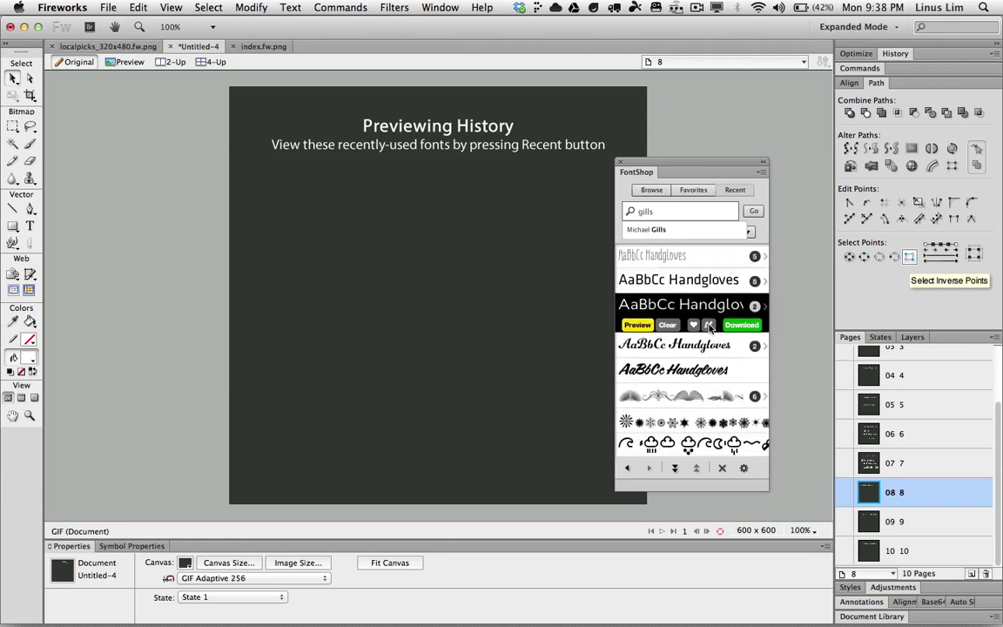
mouse_move(690, 324)
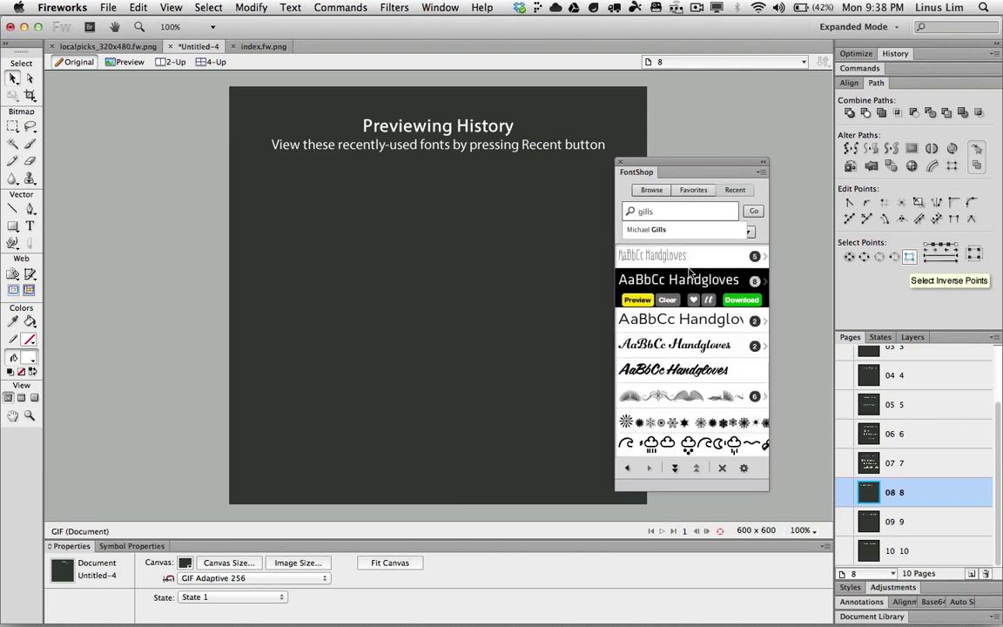
click(908, 522)
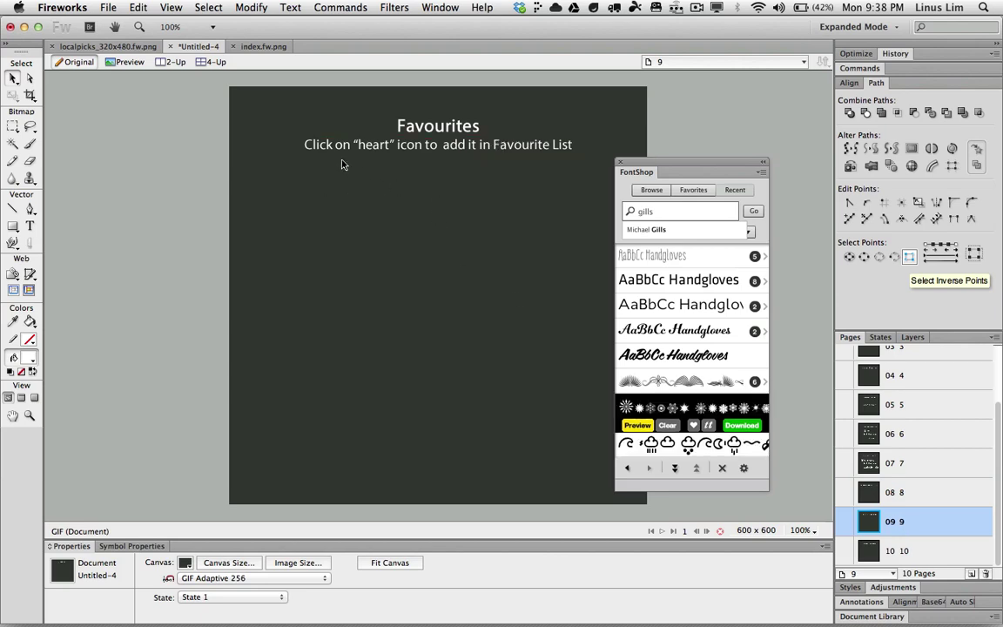
Move the FontShop panel to the canvas centre and favourite the third gills font.
drag(634, 171, 400, 177)
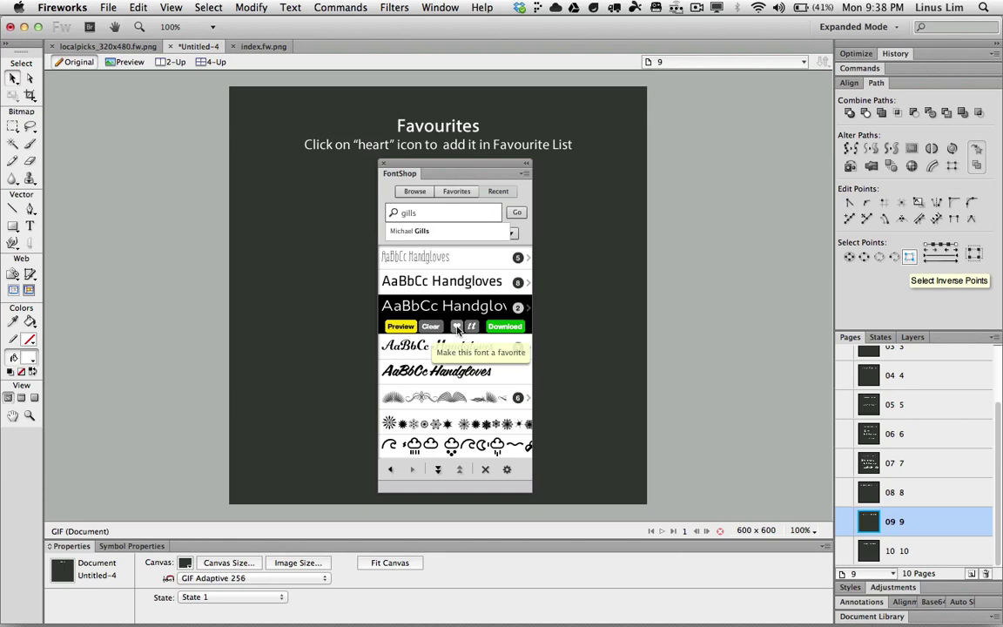
click(457, 329)
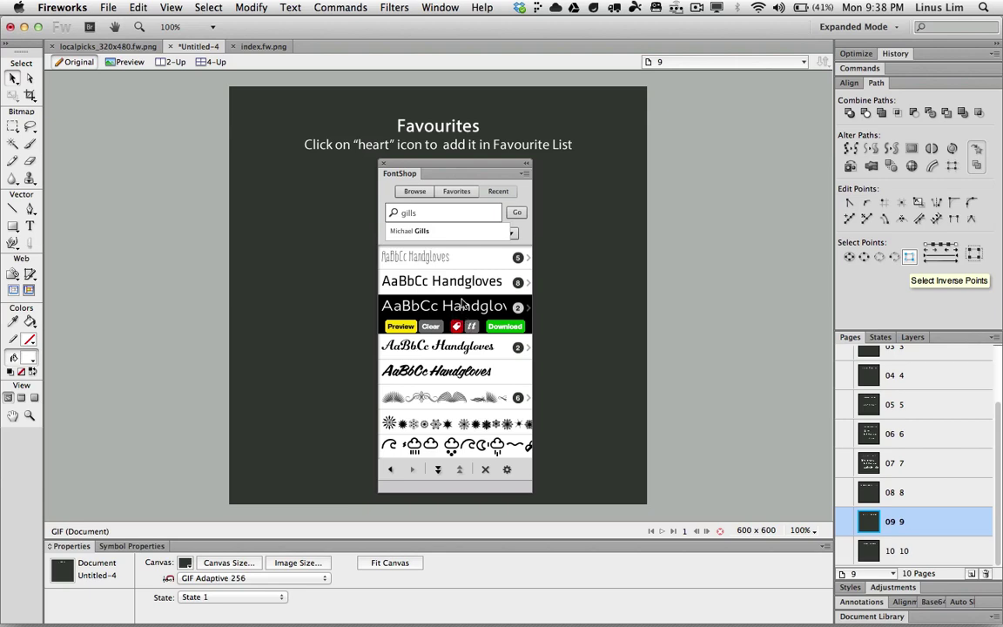
Browse the FontShop Favorites list, then go to page 10 about tagging fonts.
click(454, 195)
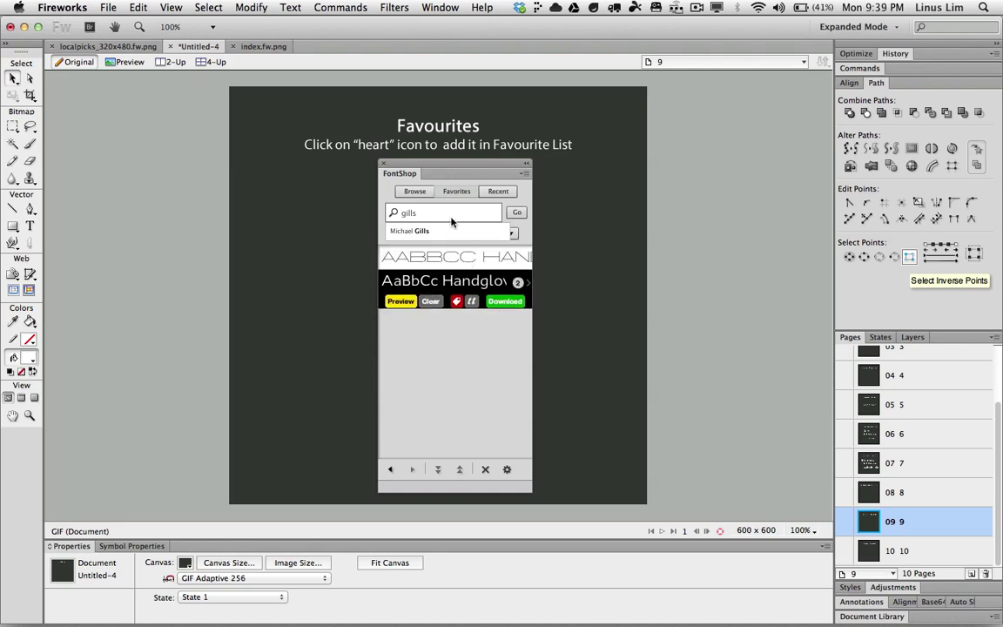
click(422, 195)
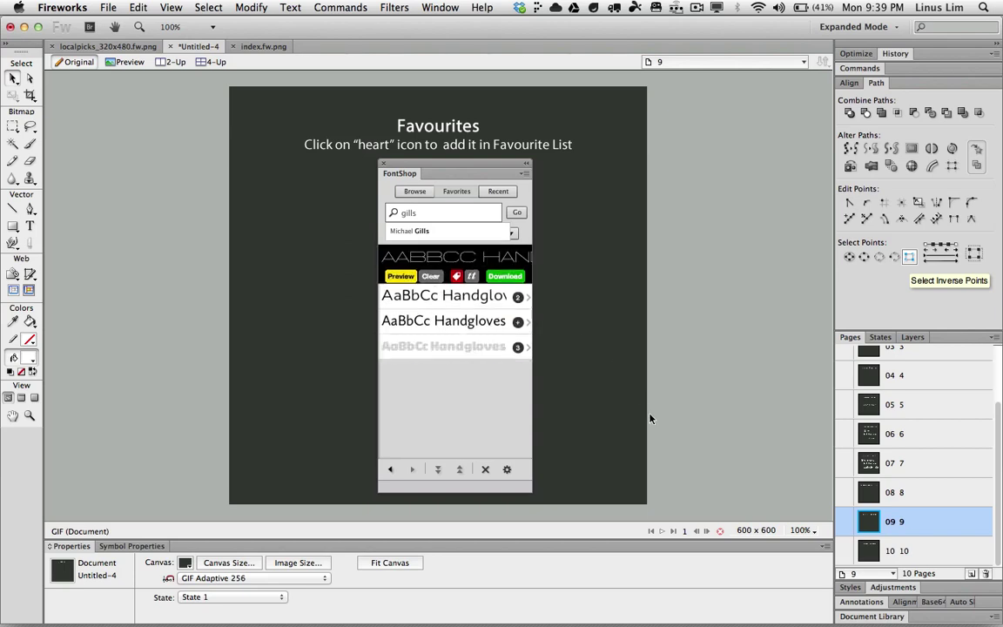
click(912, 552)
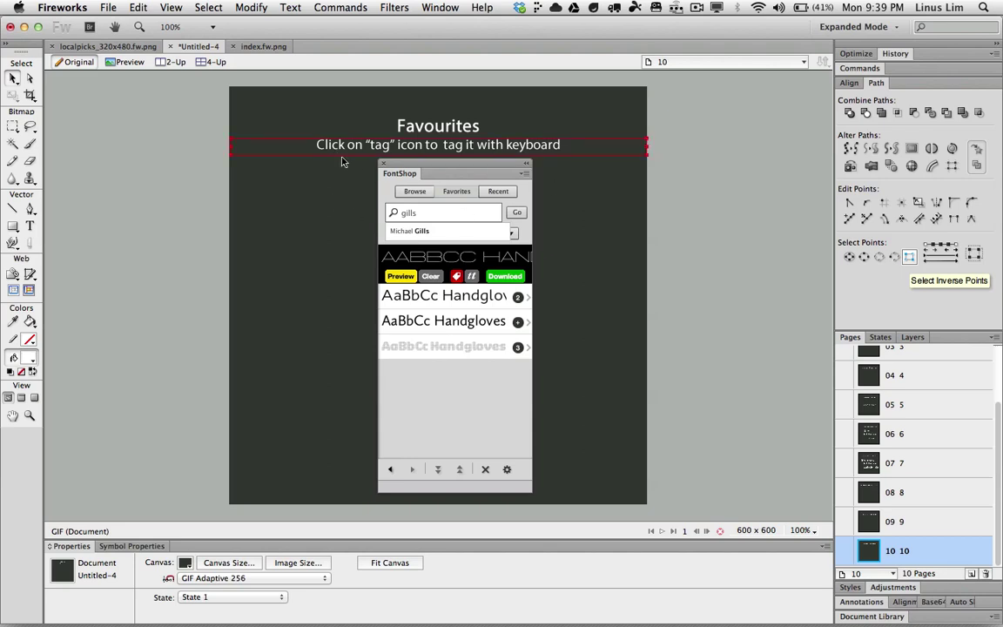
Expand the bottom, third, top and bottom favourite font rows to reveal their tag actions.
click(403, 348)
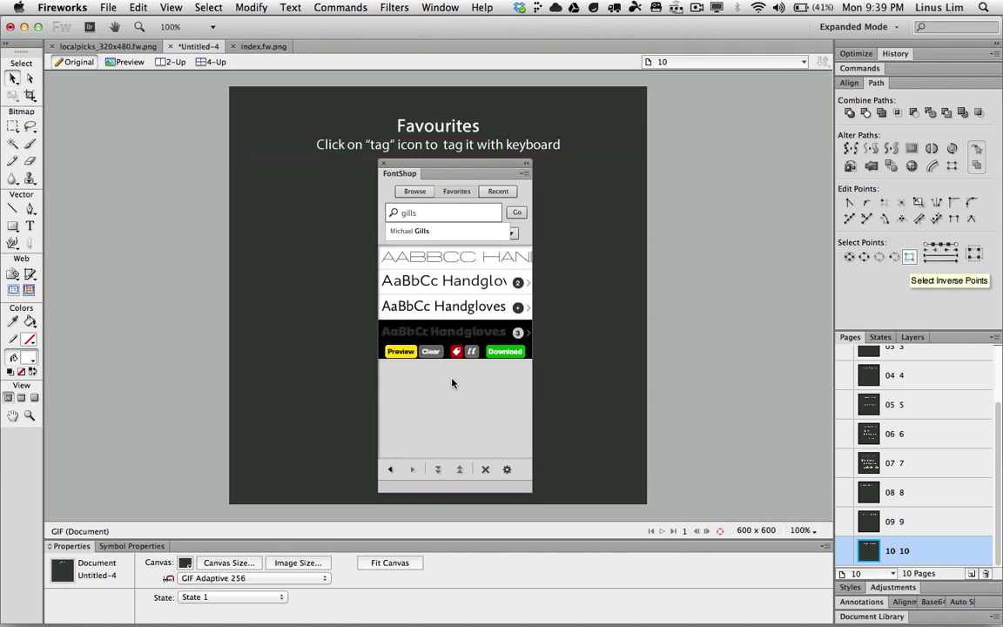
click(414, 306)
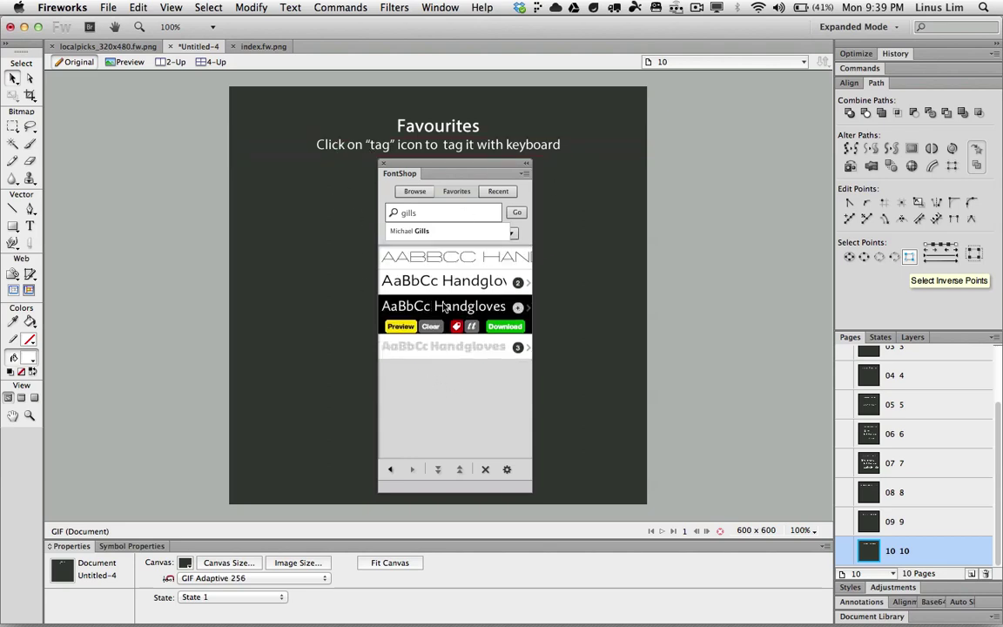
click(426, 257)
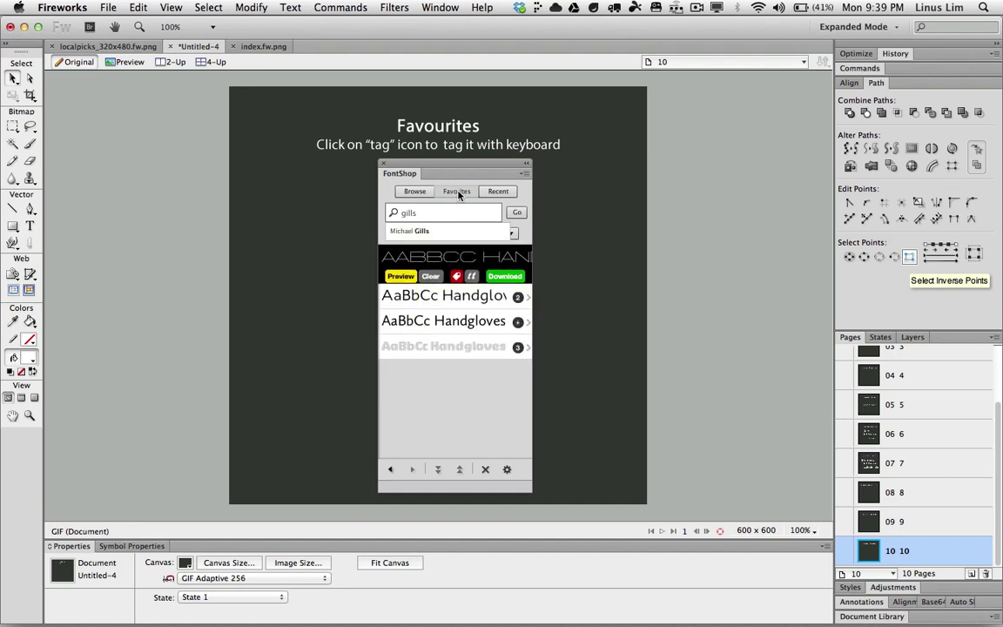
click(445, 346)
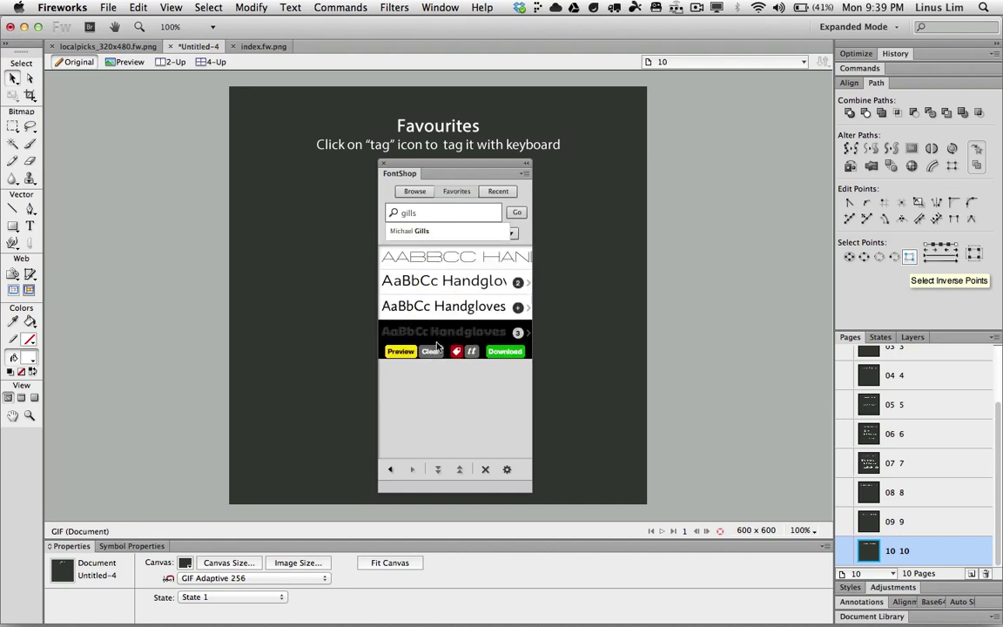